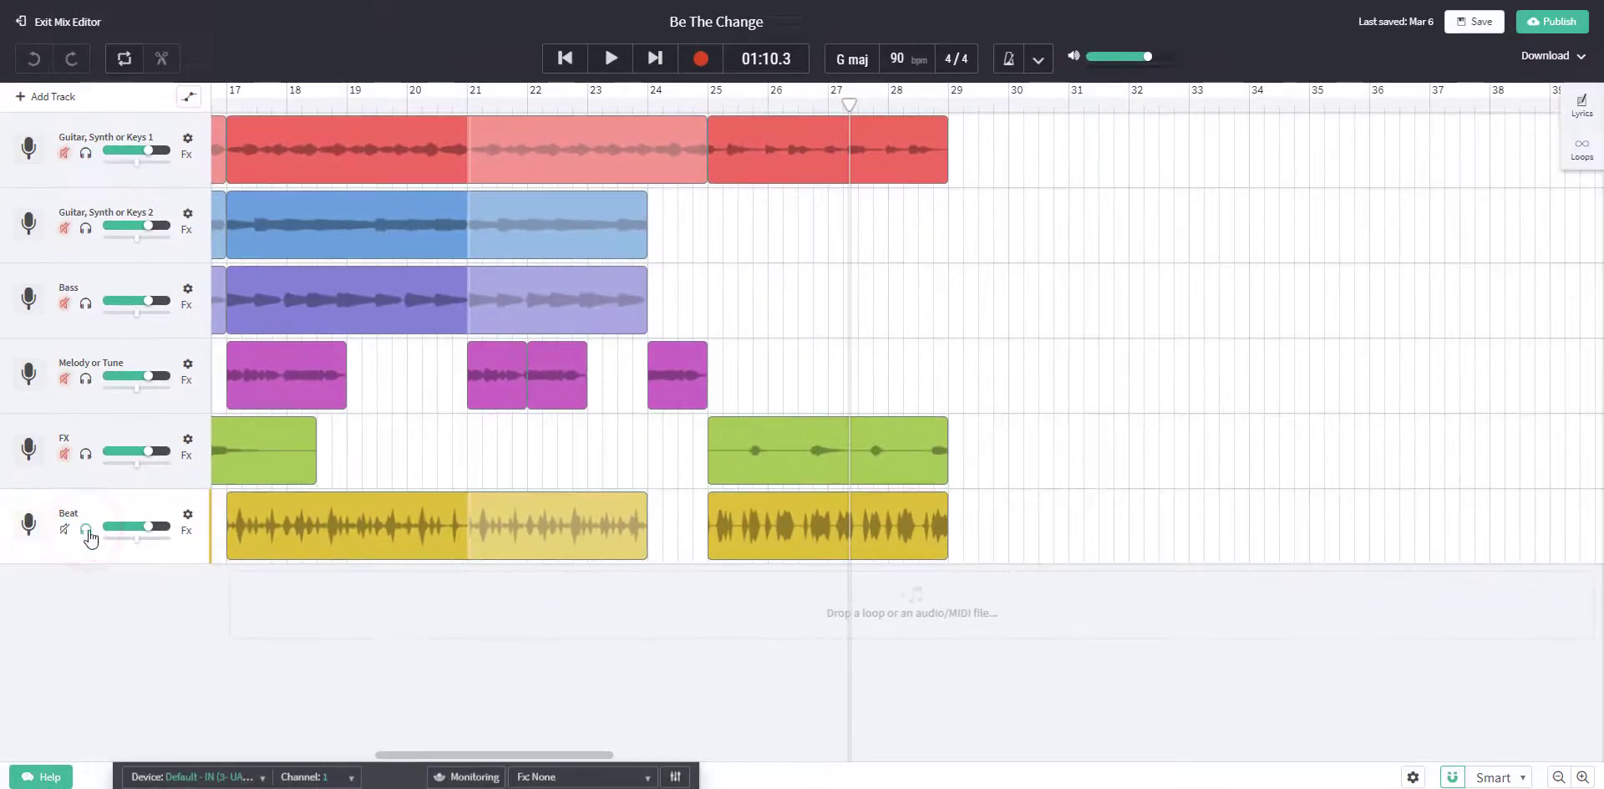
- Play from bar 25 and trim the end of the final Beat region so it stops before the last beat of bar 26
click(709, 103)
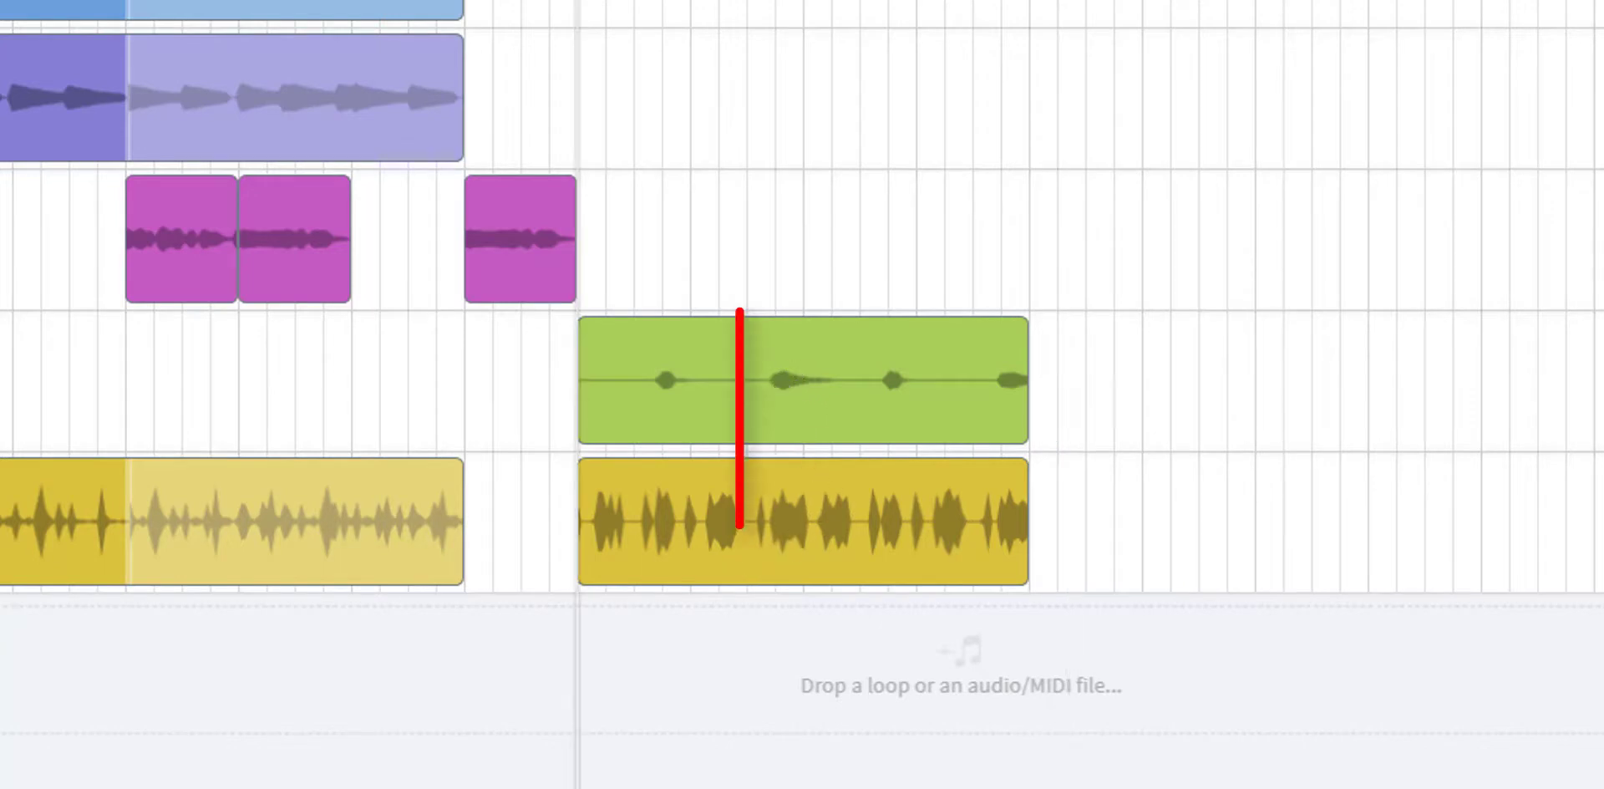
key(space)
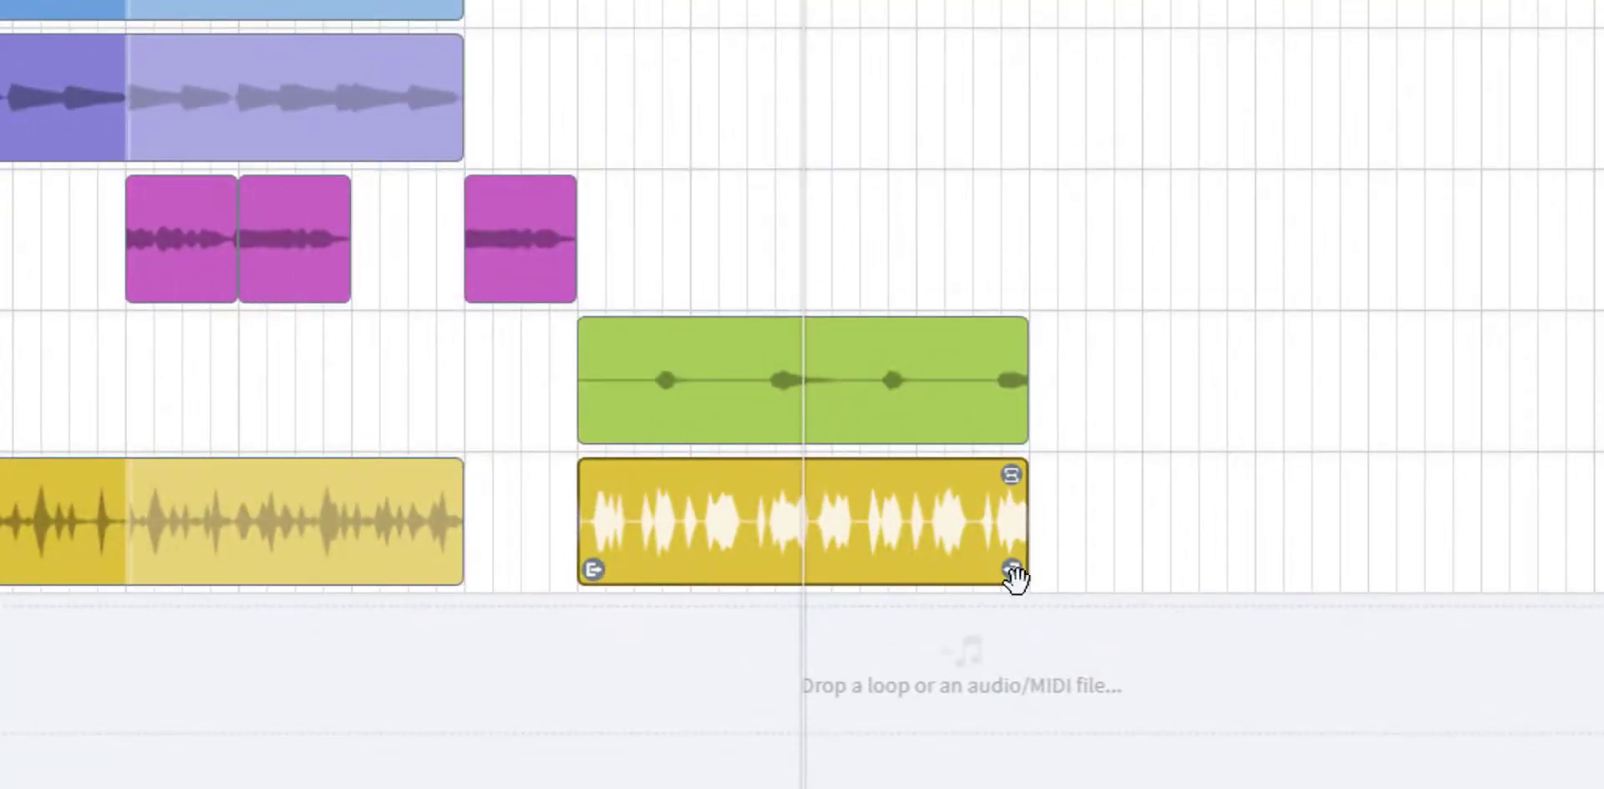
drag(1016, 576, 761, 546)
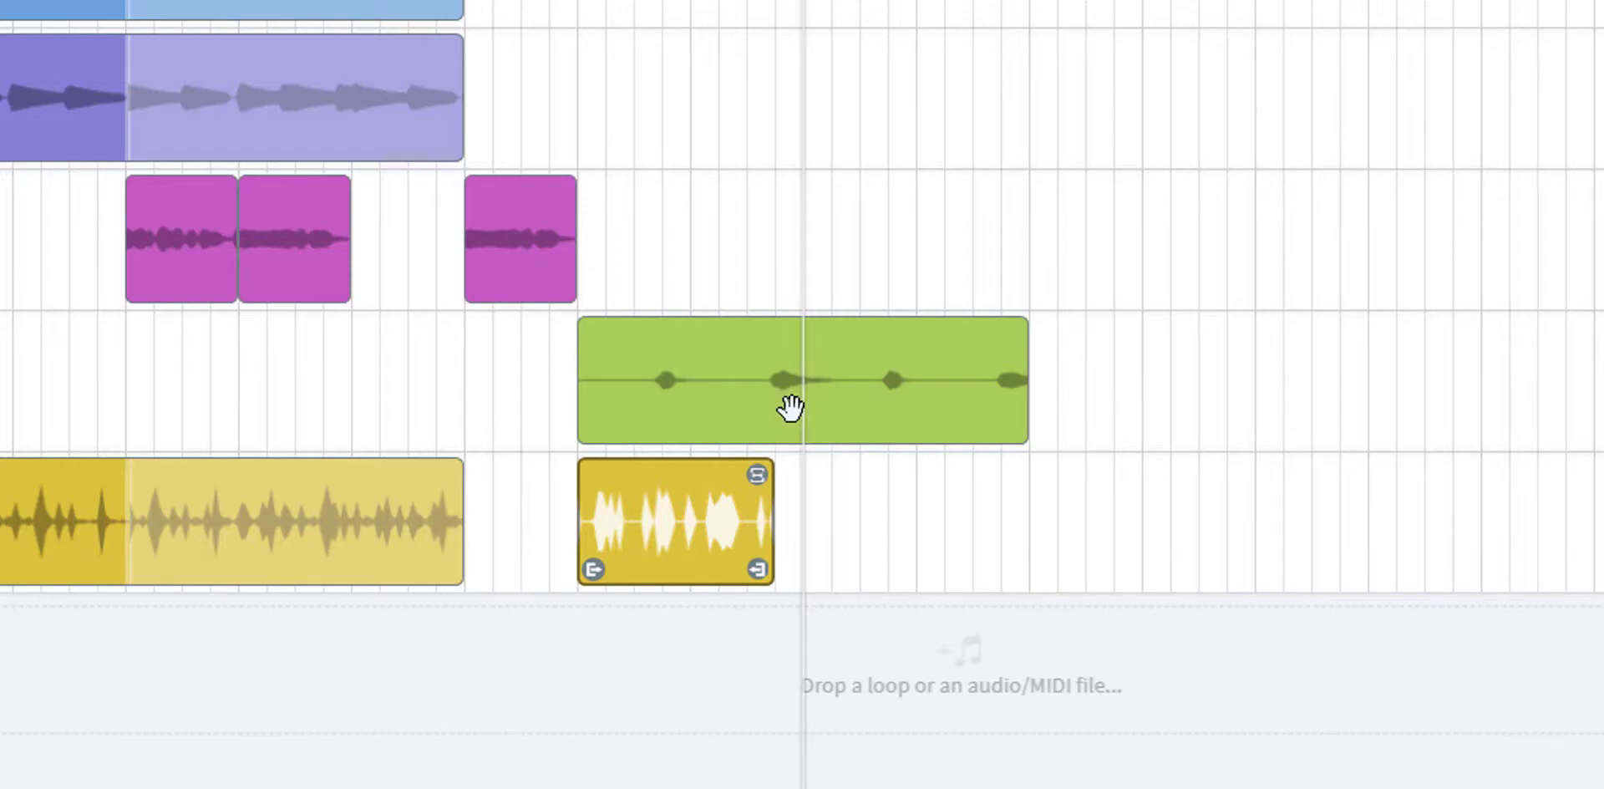
- Copy the trimmed Beat region, paste the copy at bar 27, and play it back
right_click(662, 526)
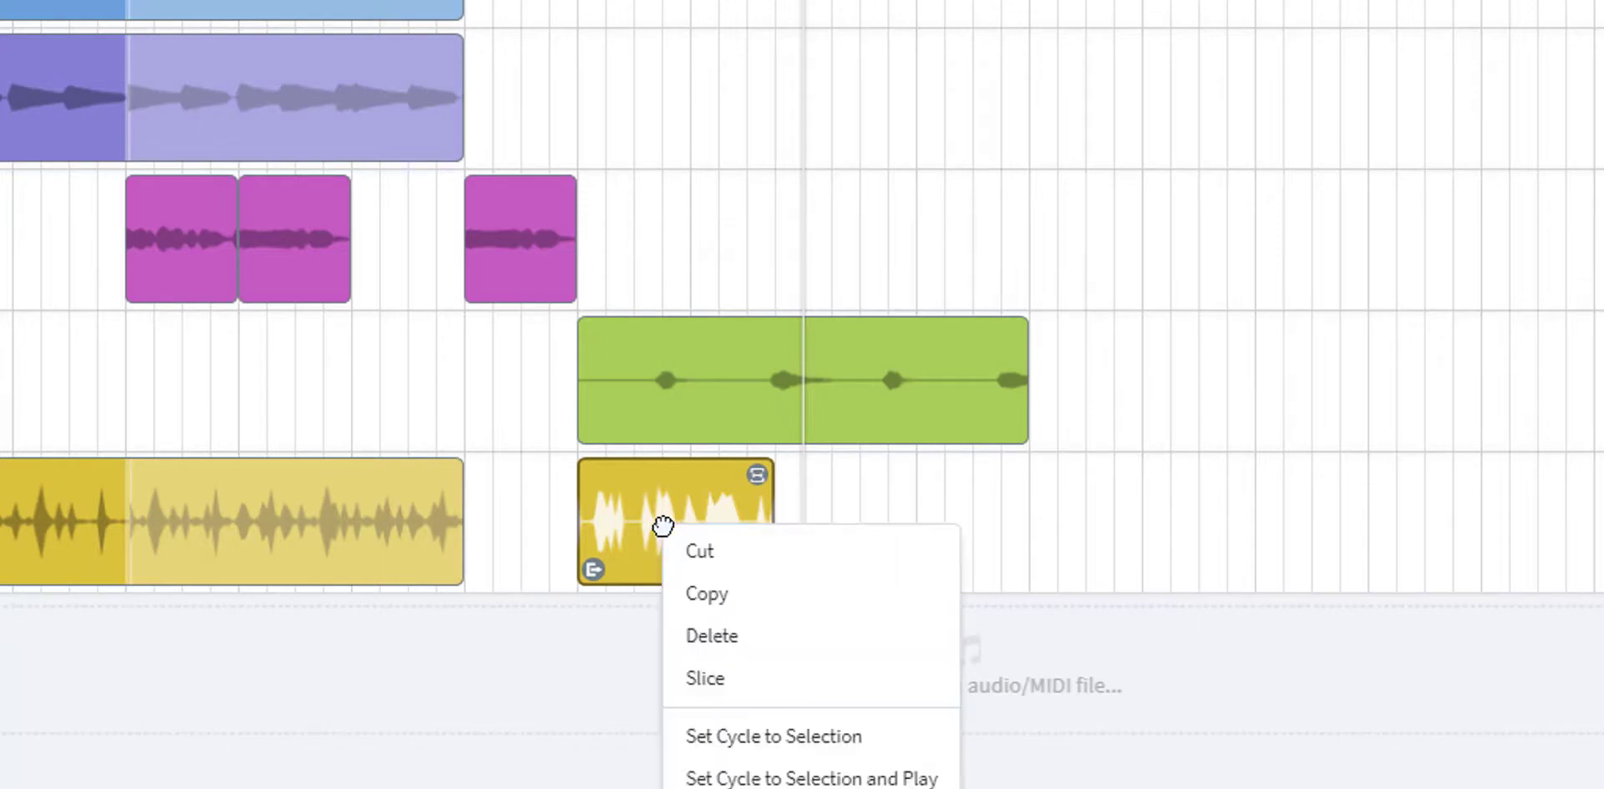
click(710, 594)
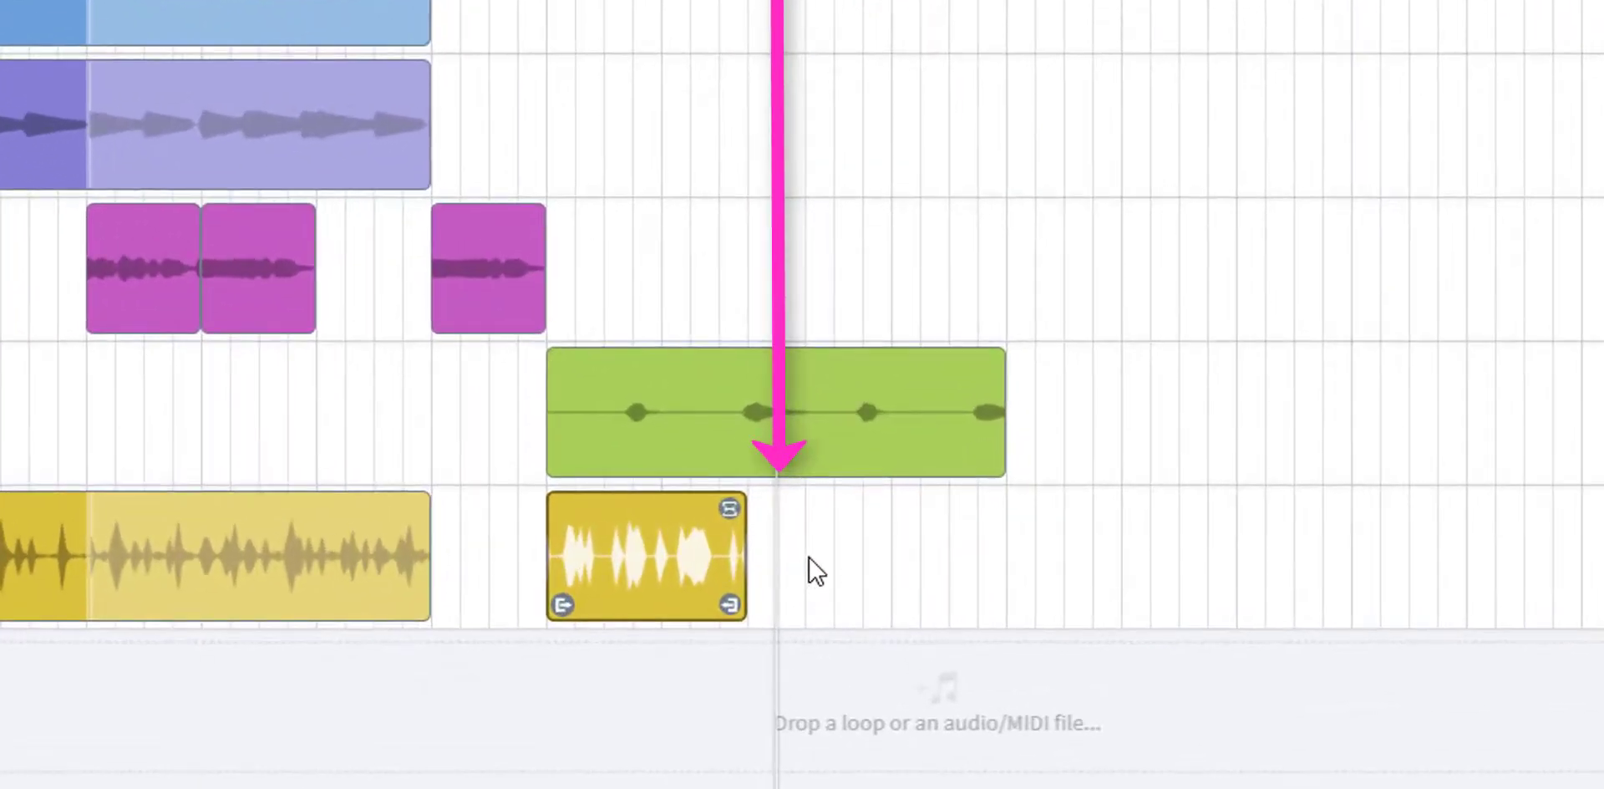
right_click(815, 570)
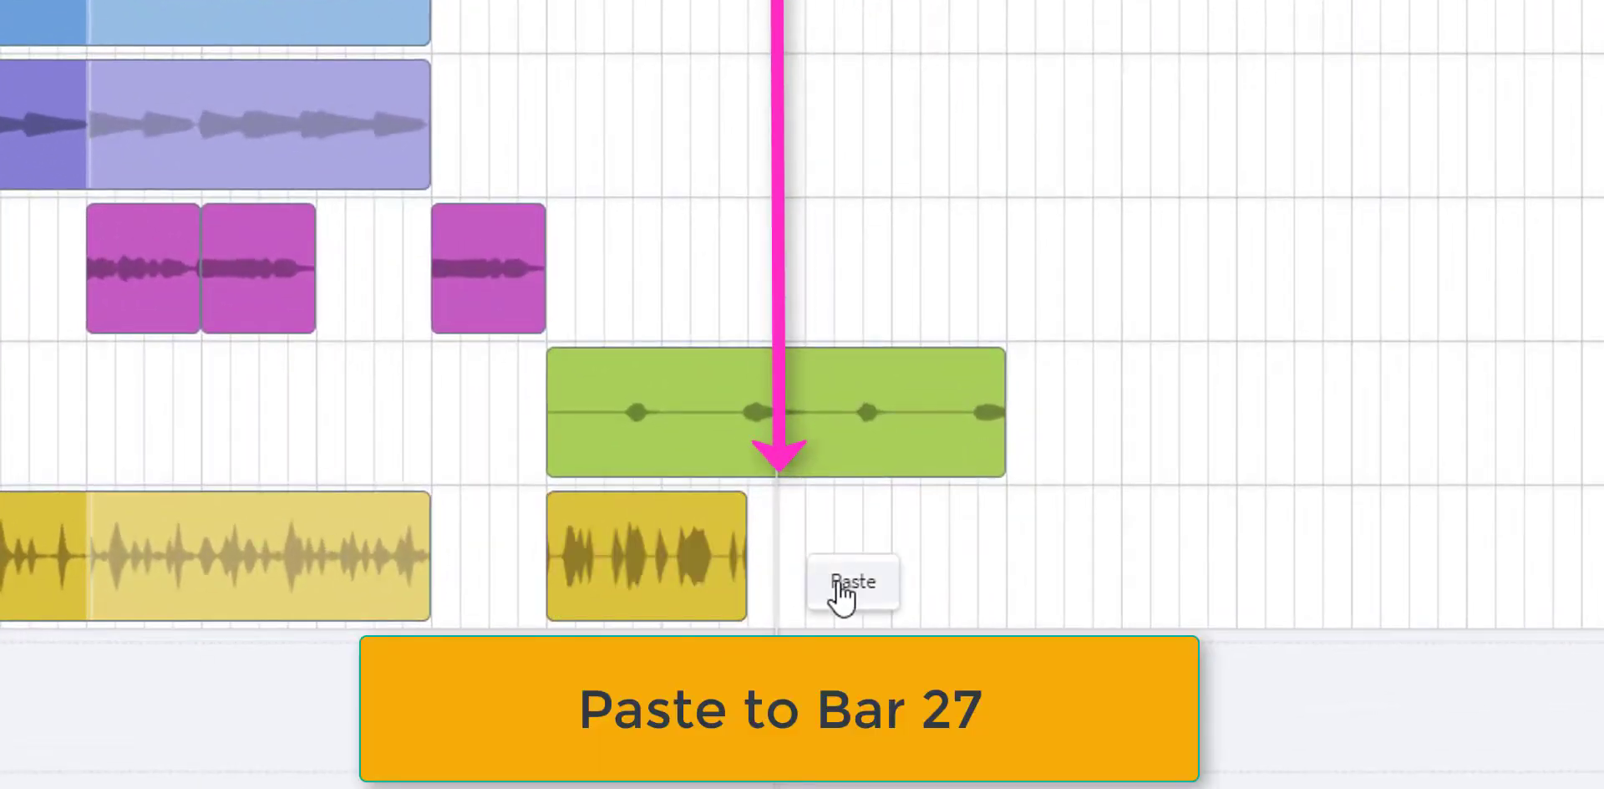
click(839, 581)
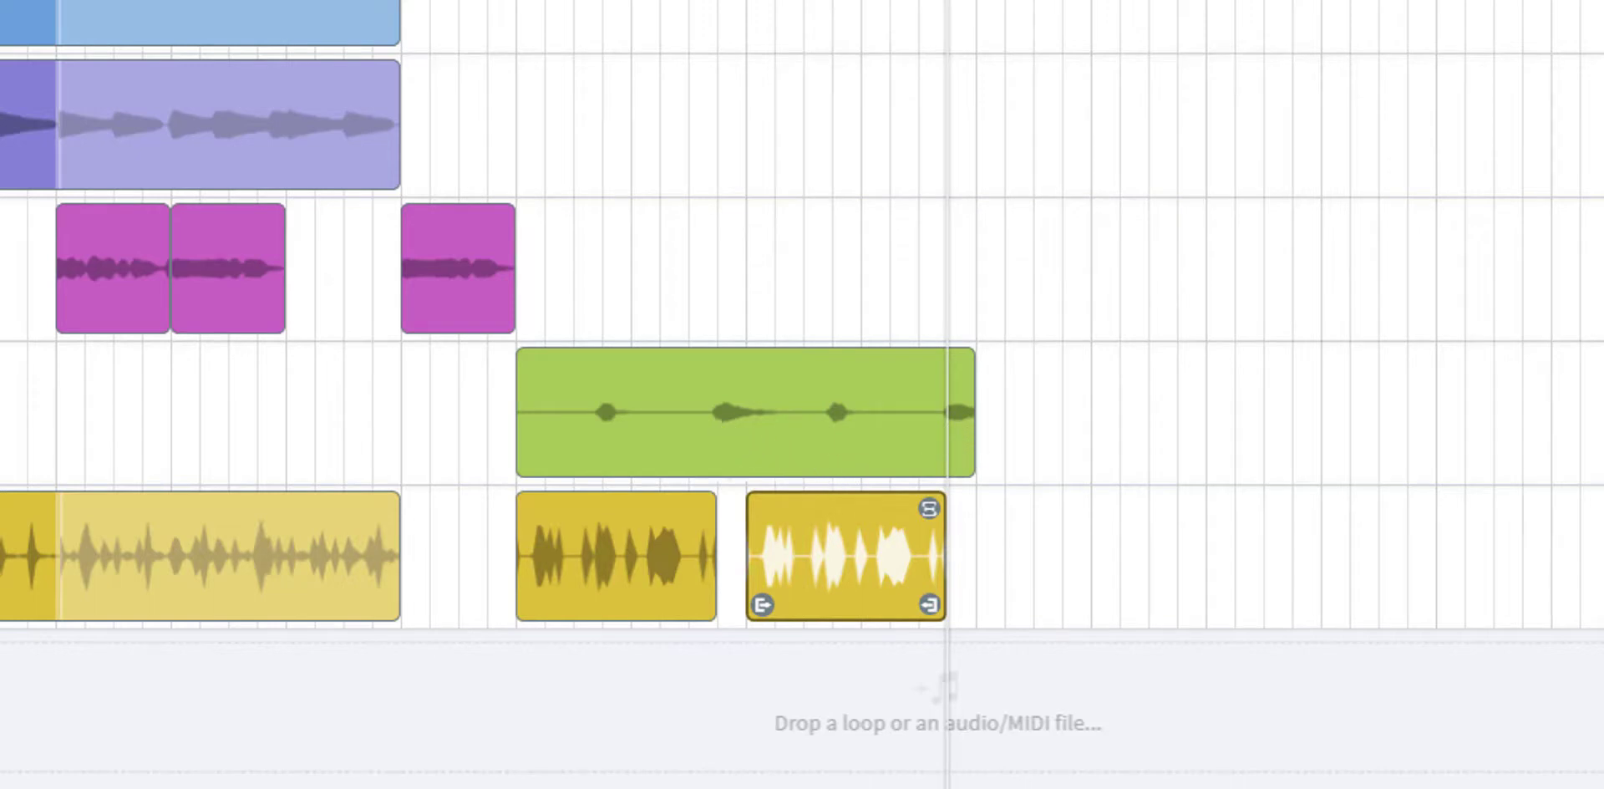
key(space)
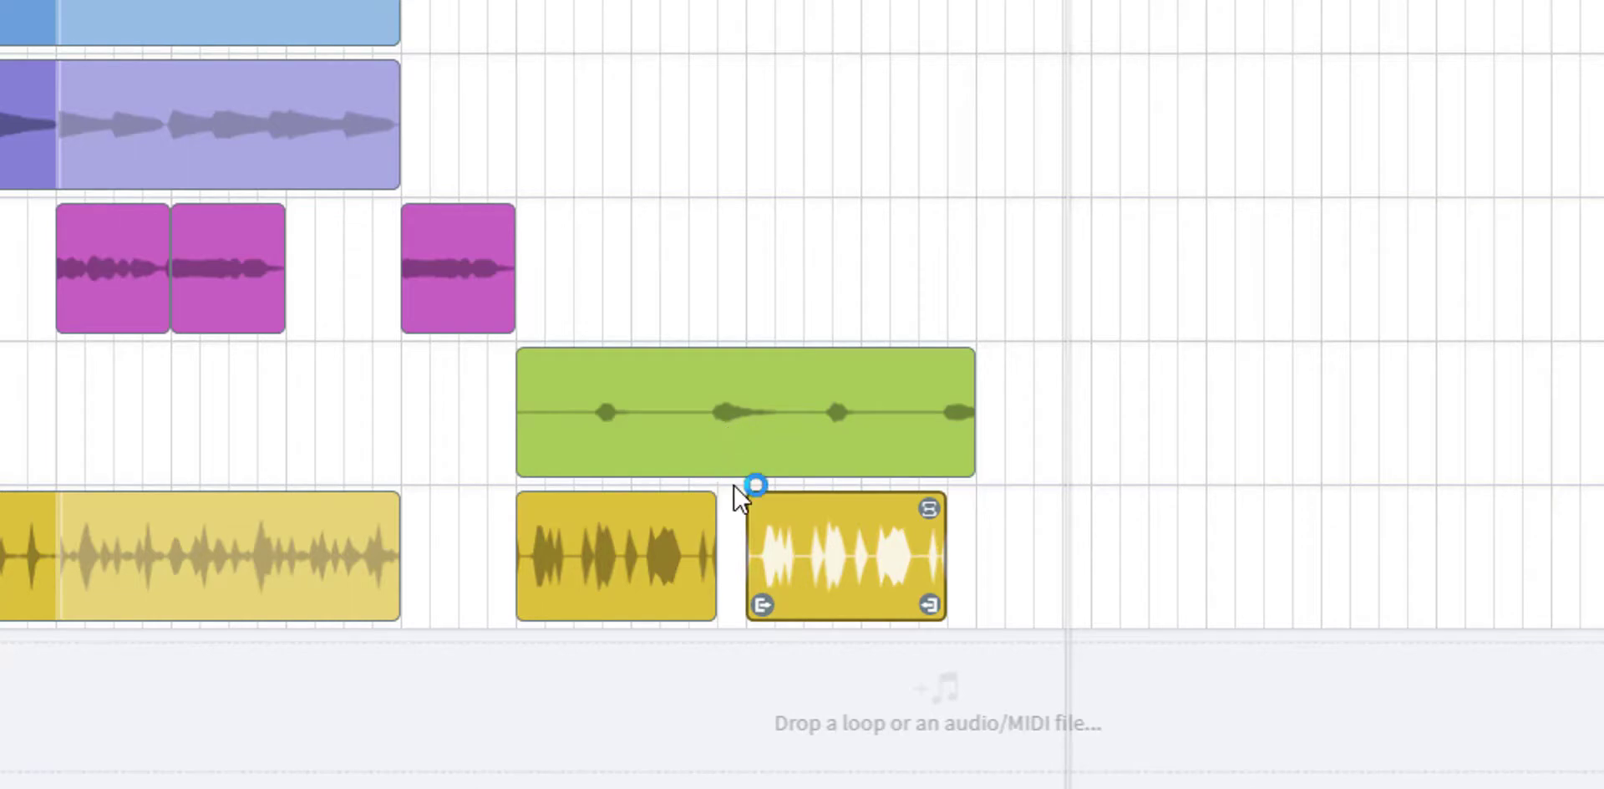
mouse_move(734, 509)
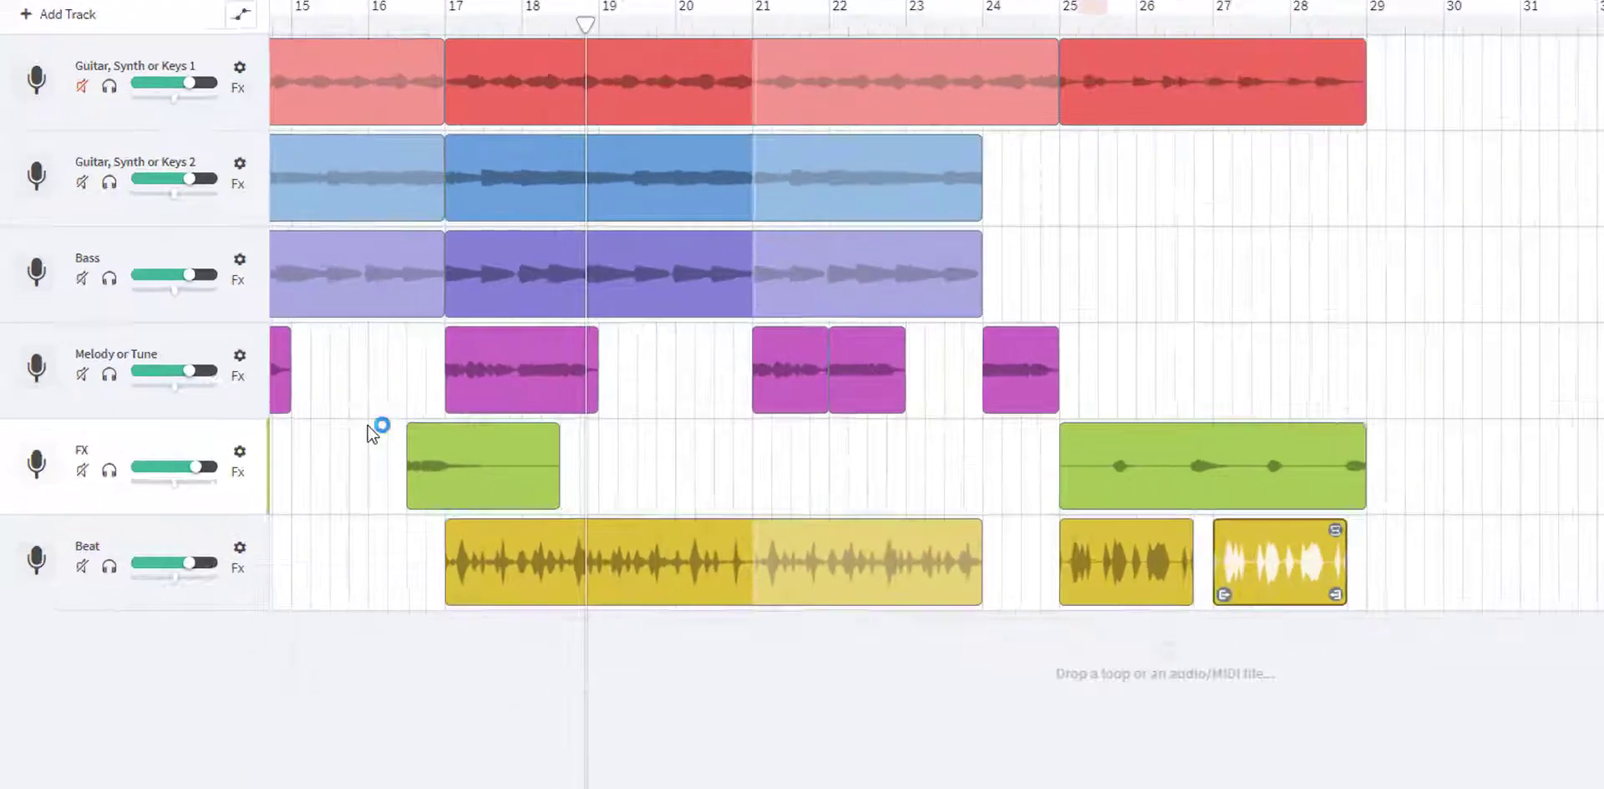
- Try raising the FX track's overall volume to about +1.9 dB
mouse_move(157, 454)
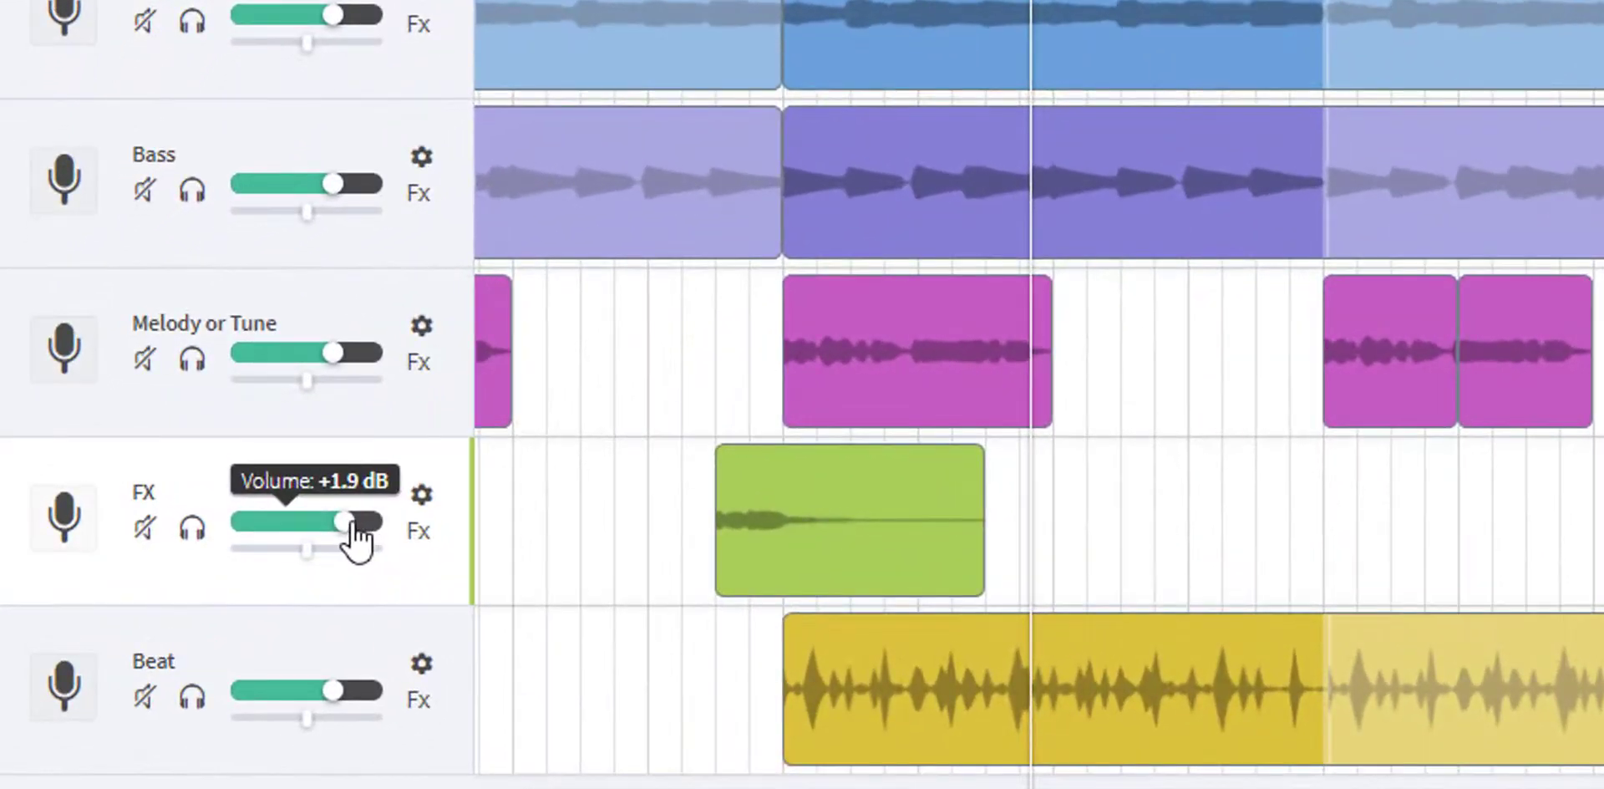
mouse_move(344, 523)
mouse_down()
mouse_move(241, 521)
mouse_move(387, 522)
mouse_move(346, 521)
mouse_up()
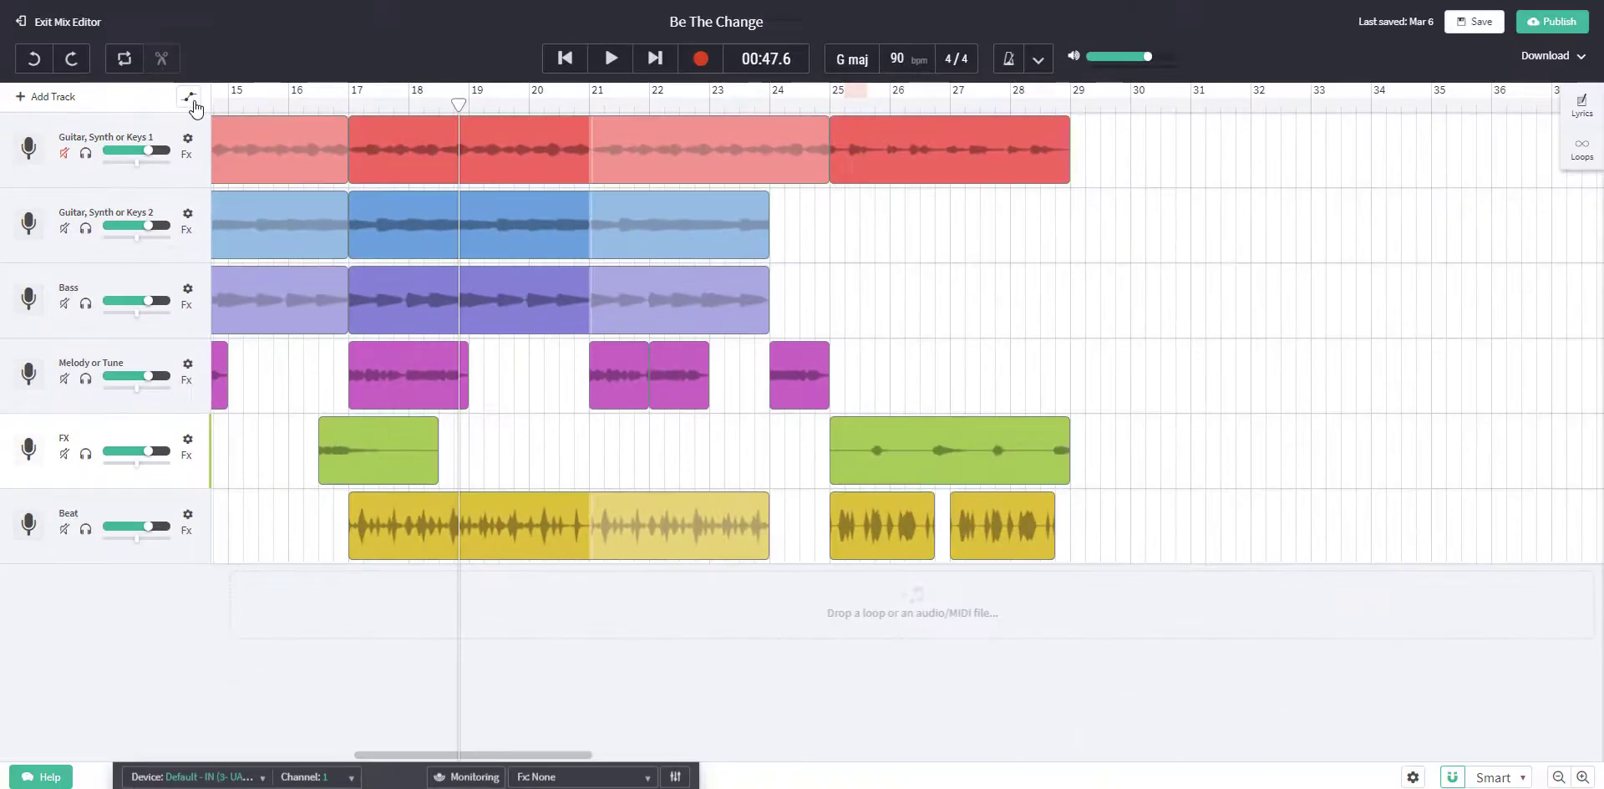
- Show the track automation and slightly raise the FX track's volume line ahead of its bar 16 region
click(190, 99)
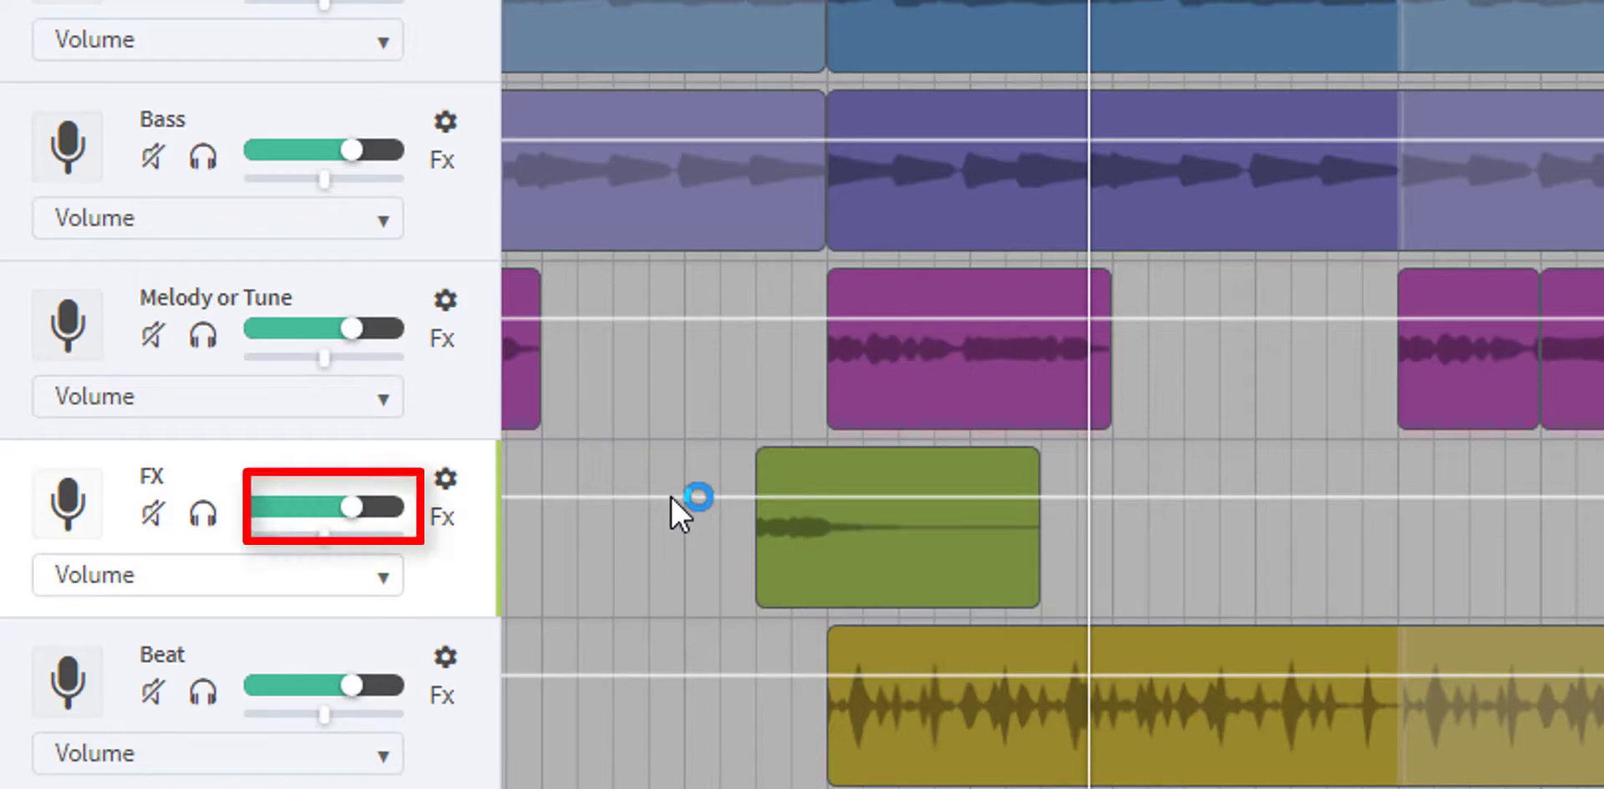
mouse_move(670, 495)
mouse_down()
mouse_move(677, 423)
mouse_move(685, 615)
mouse_move(687, 489)
mouse_up()
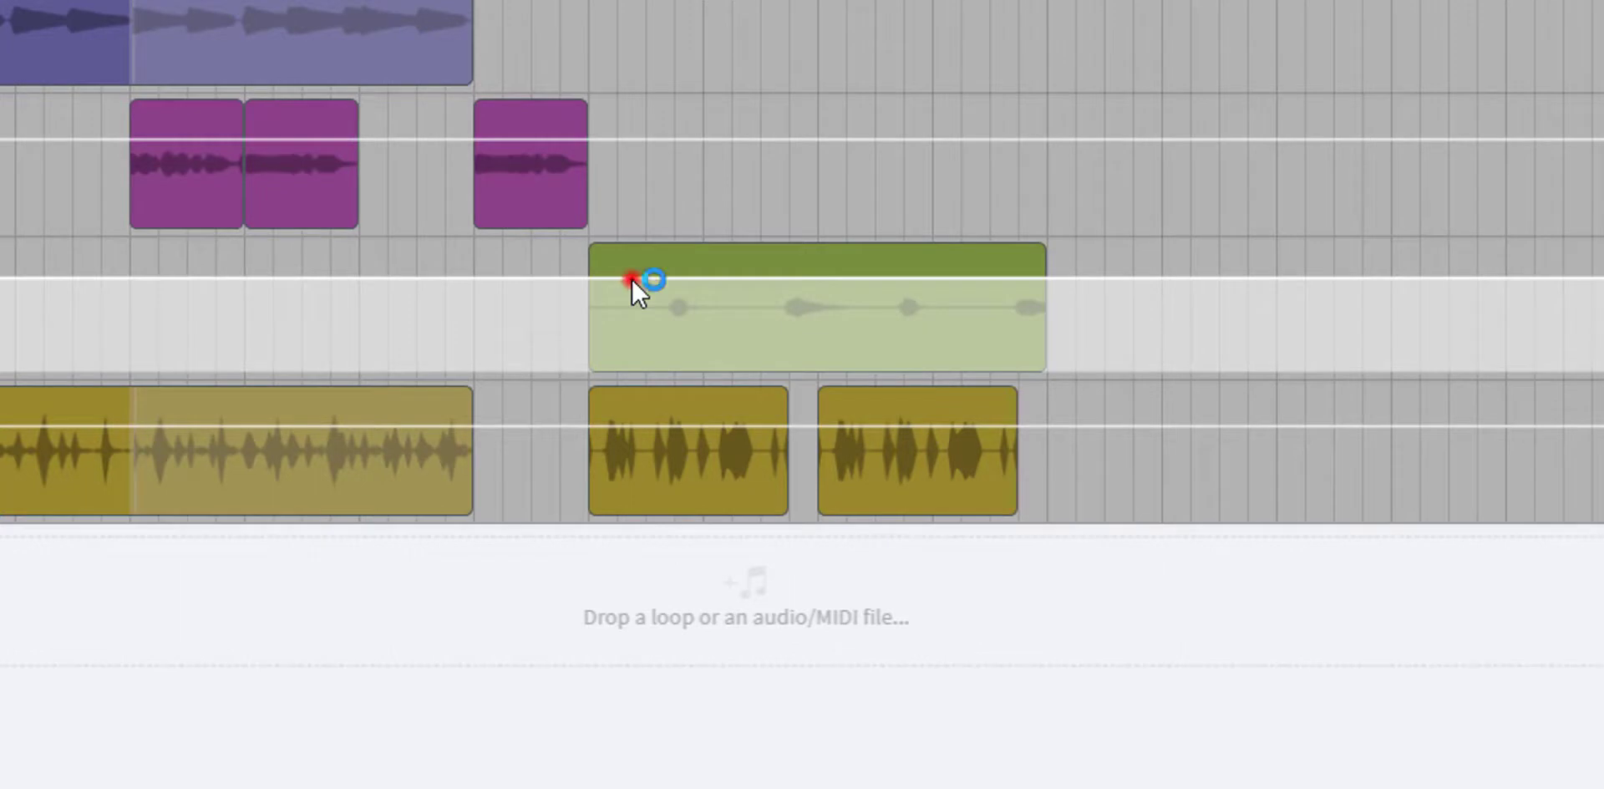
- Add three FX volume automation points around the sound in bar 25 and raise the middle one into a peak
drag(631, 278, 631, 284)
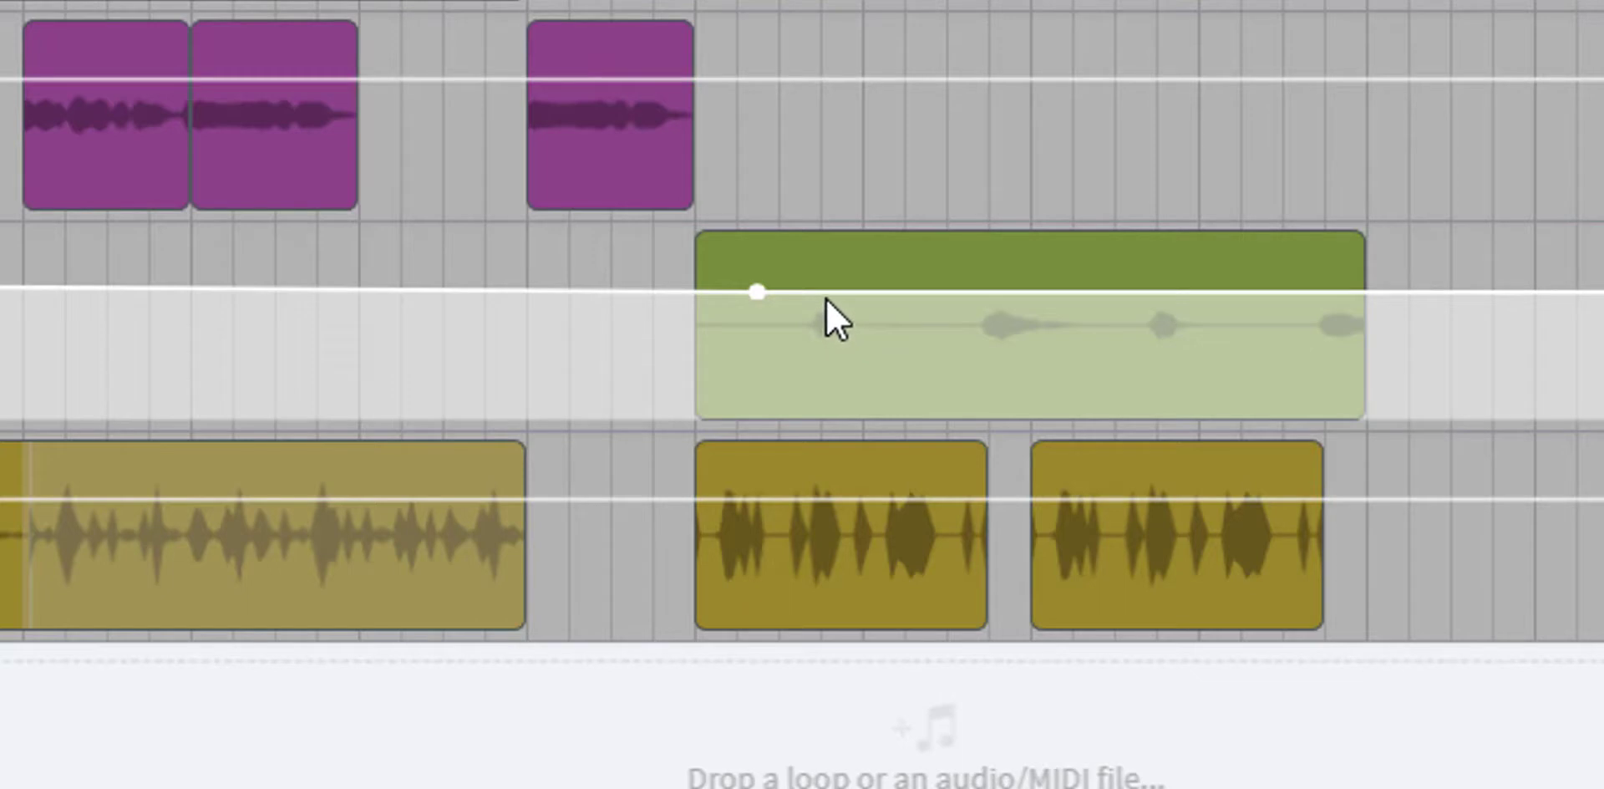
drag(825, 293, 826, 302)
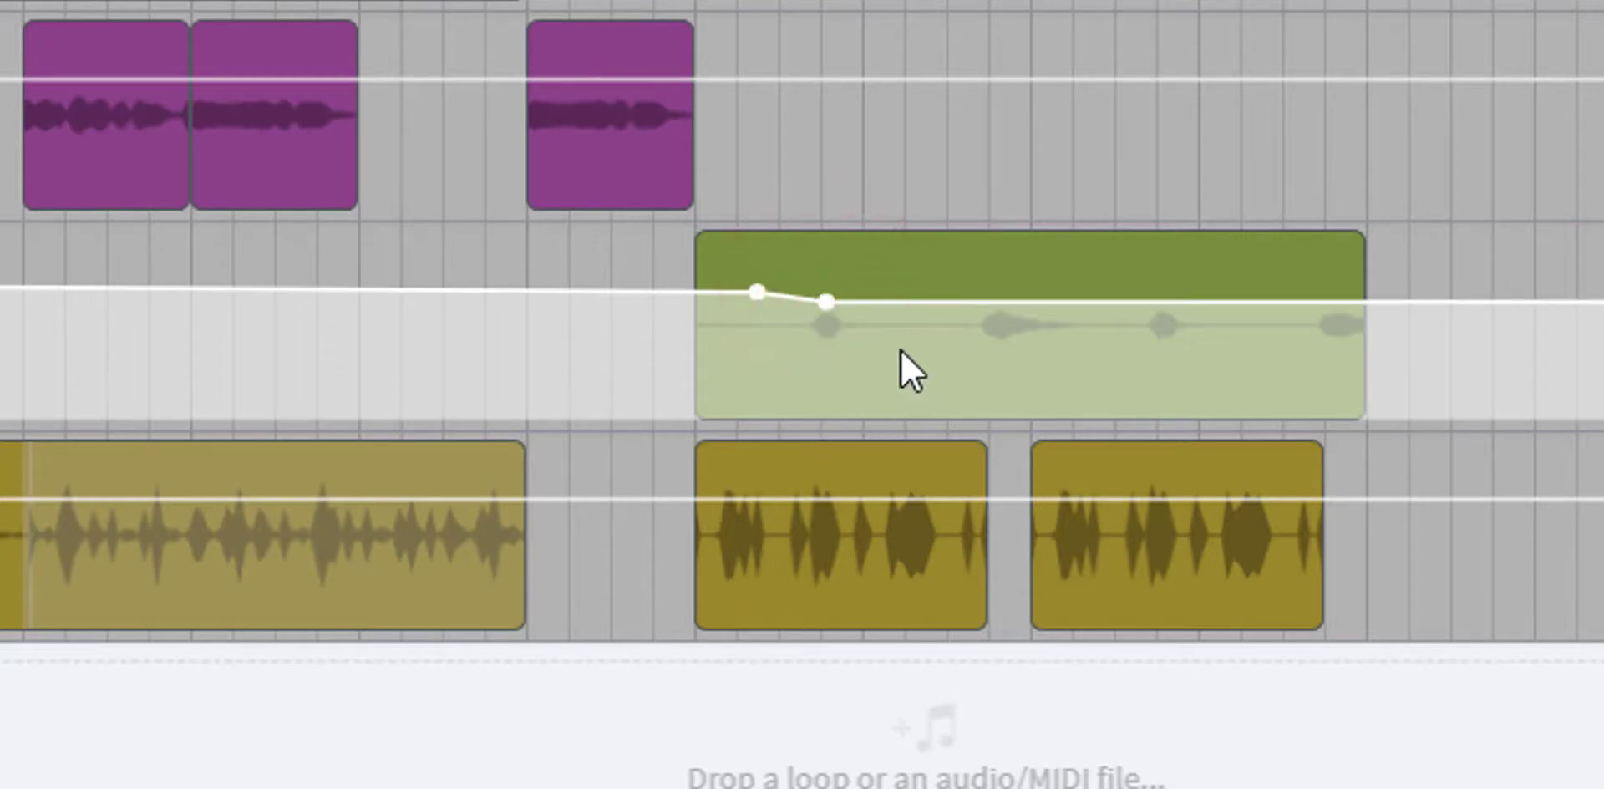
drag(896, 306, 895, 316)
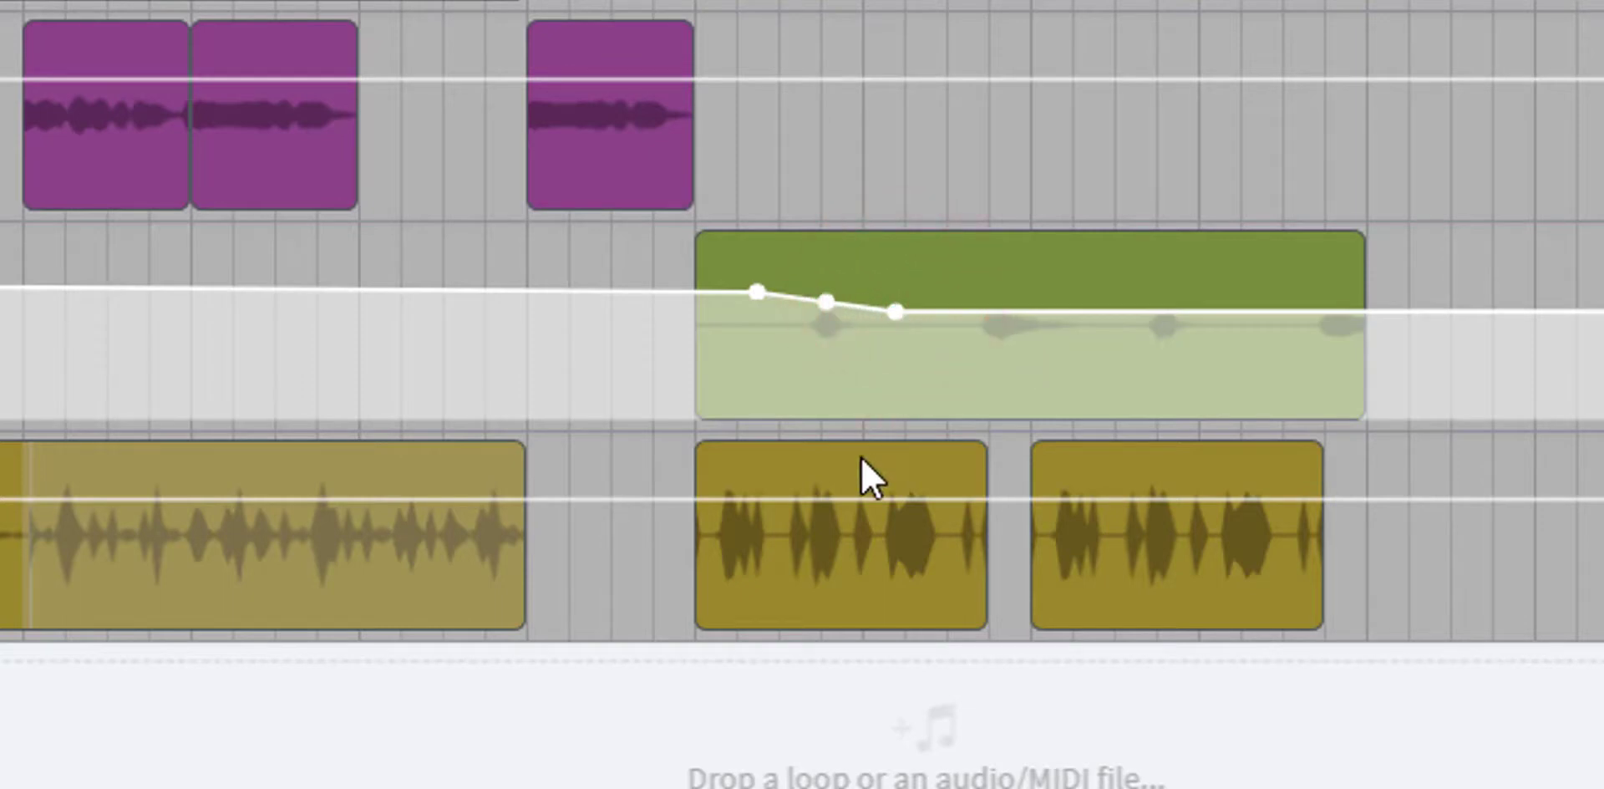
click(899, 312)
drag(899, 311, 890, 294)
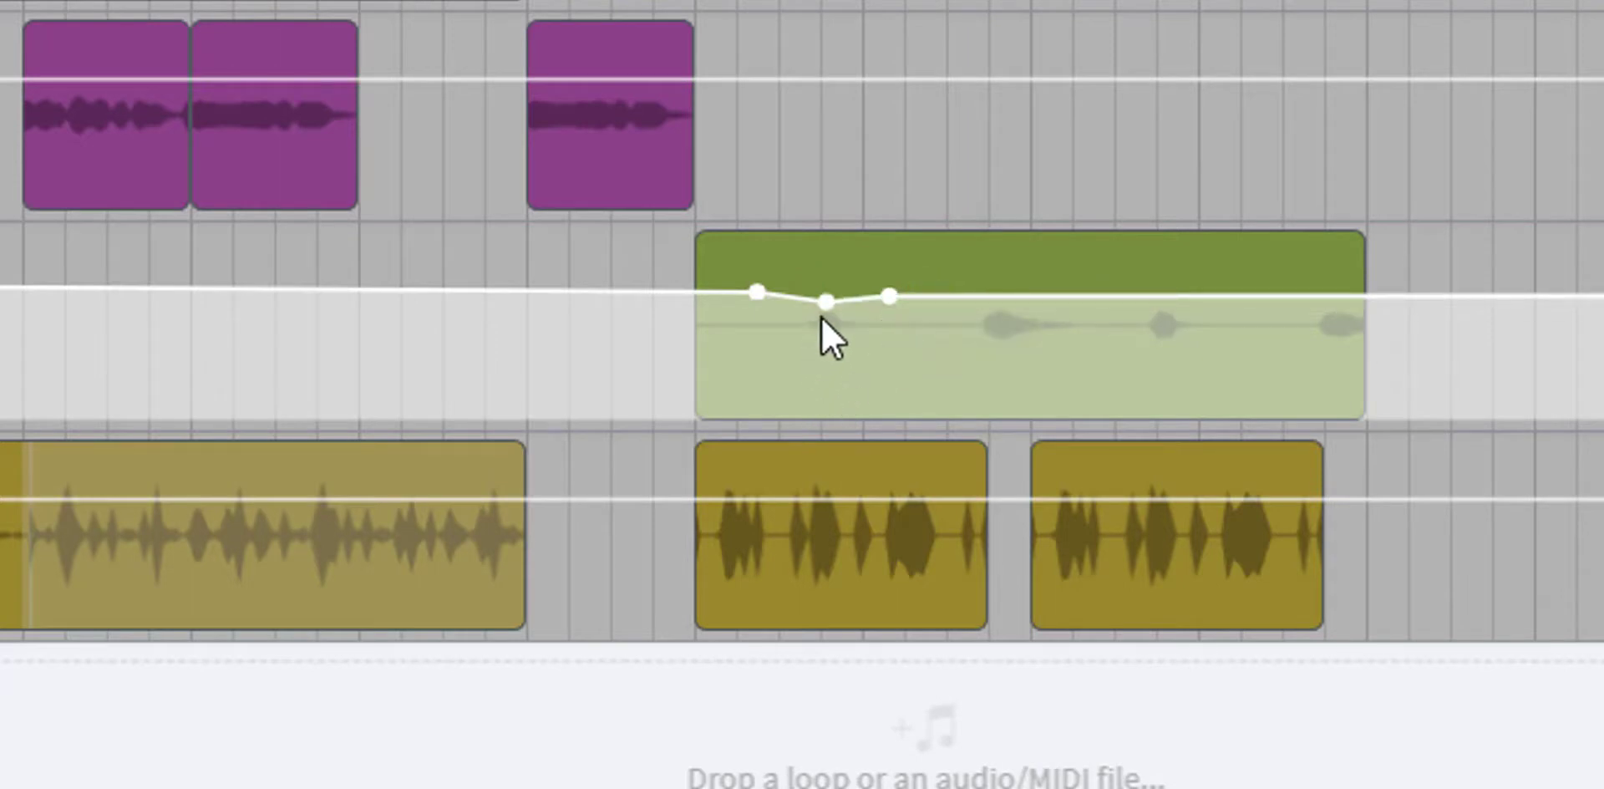
mouse_move(825, 308)
drag(826, 308, 825, 244)
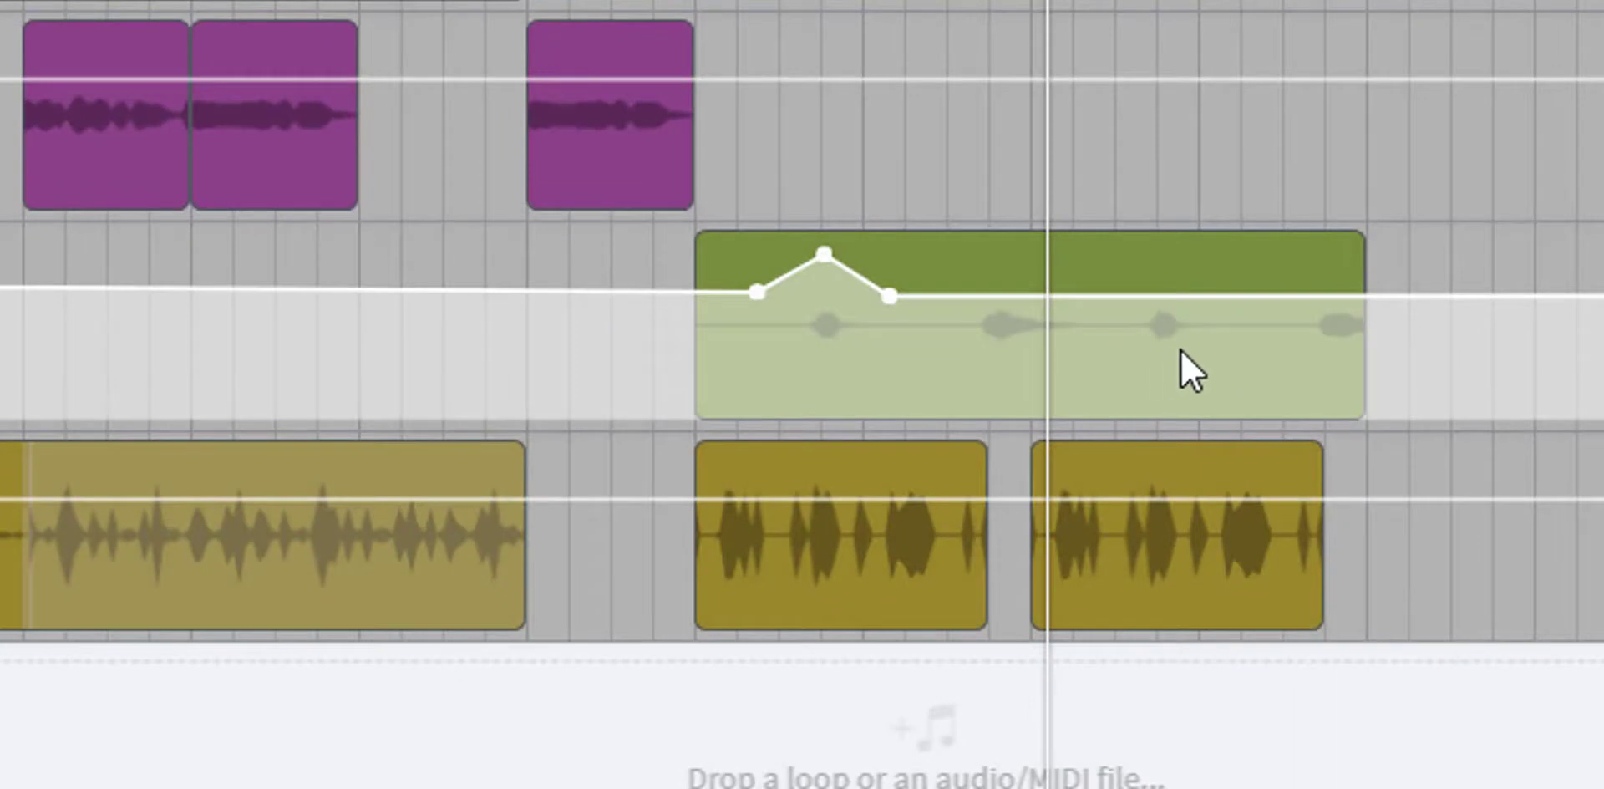
- Add three FX volume automation points around the sound in bar 27 and raise the middle one into a peak
click(1105, 299)
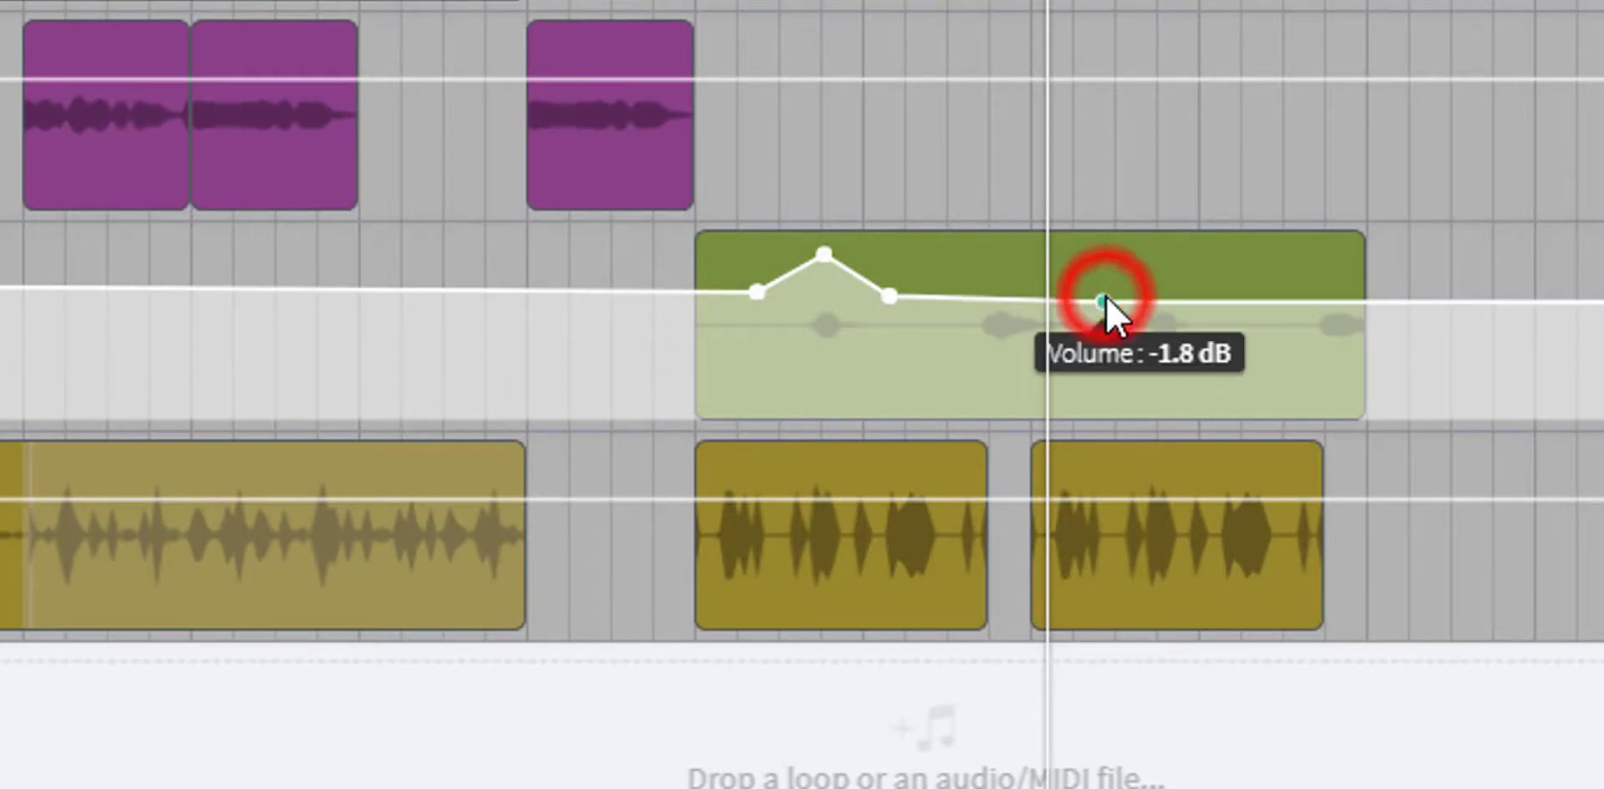
click(1162, 299)
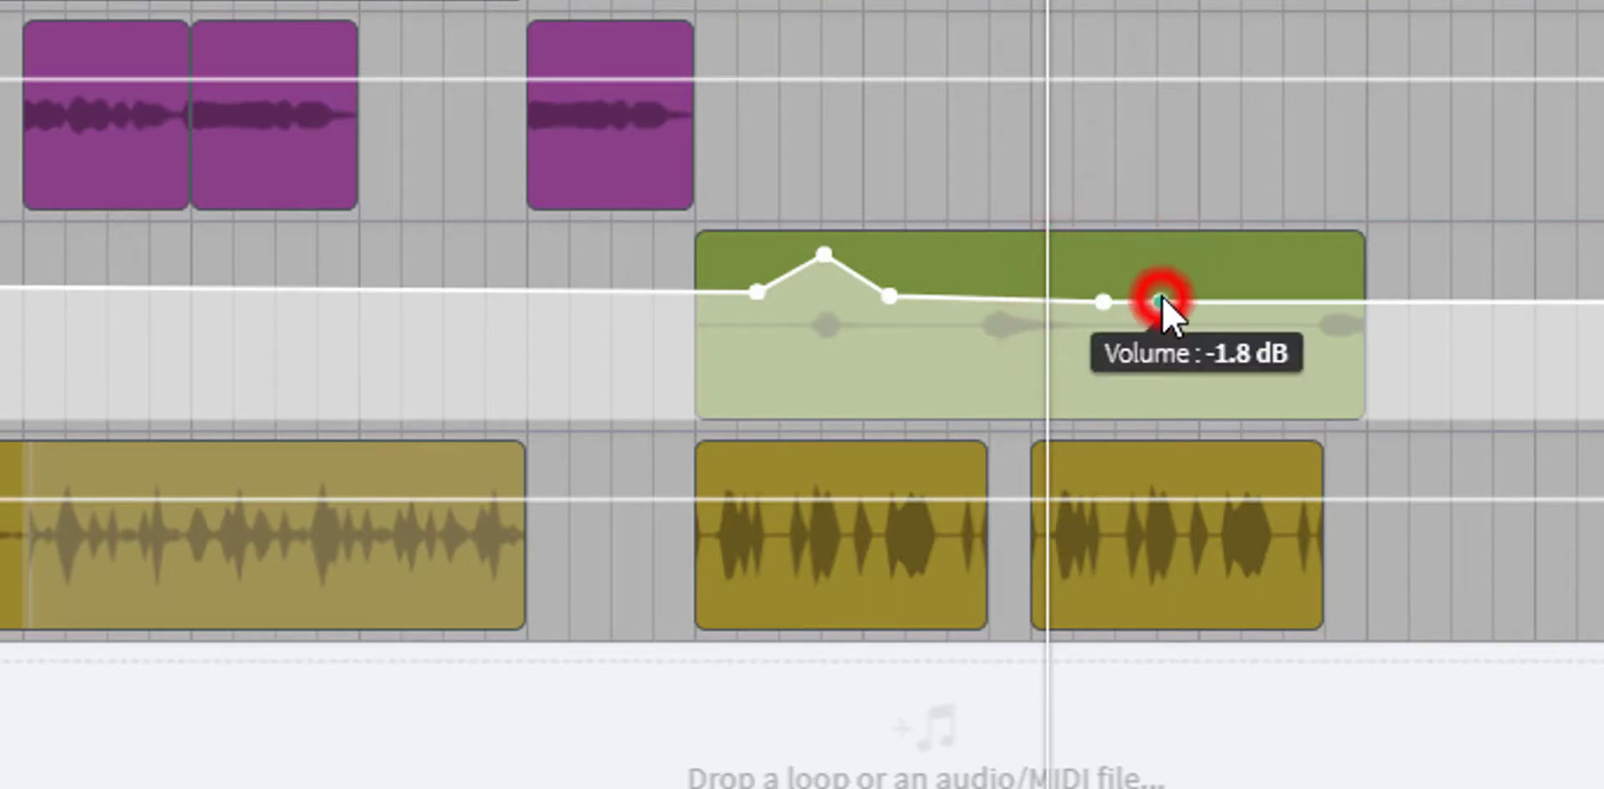
click(1230, 301)
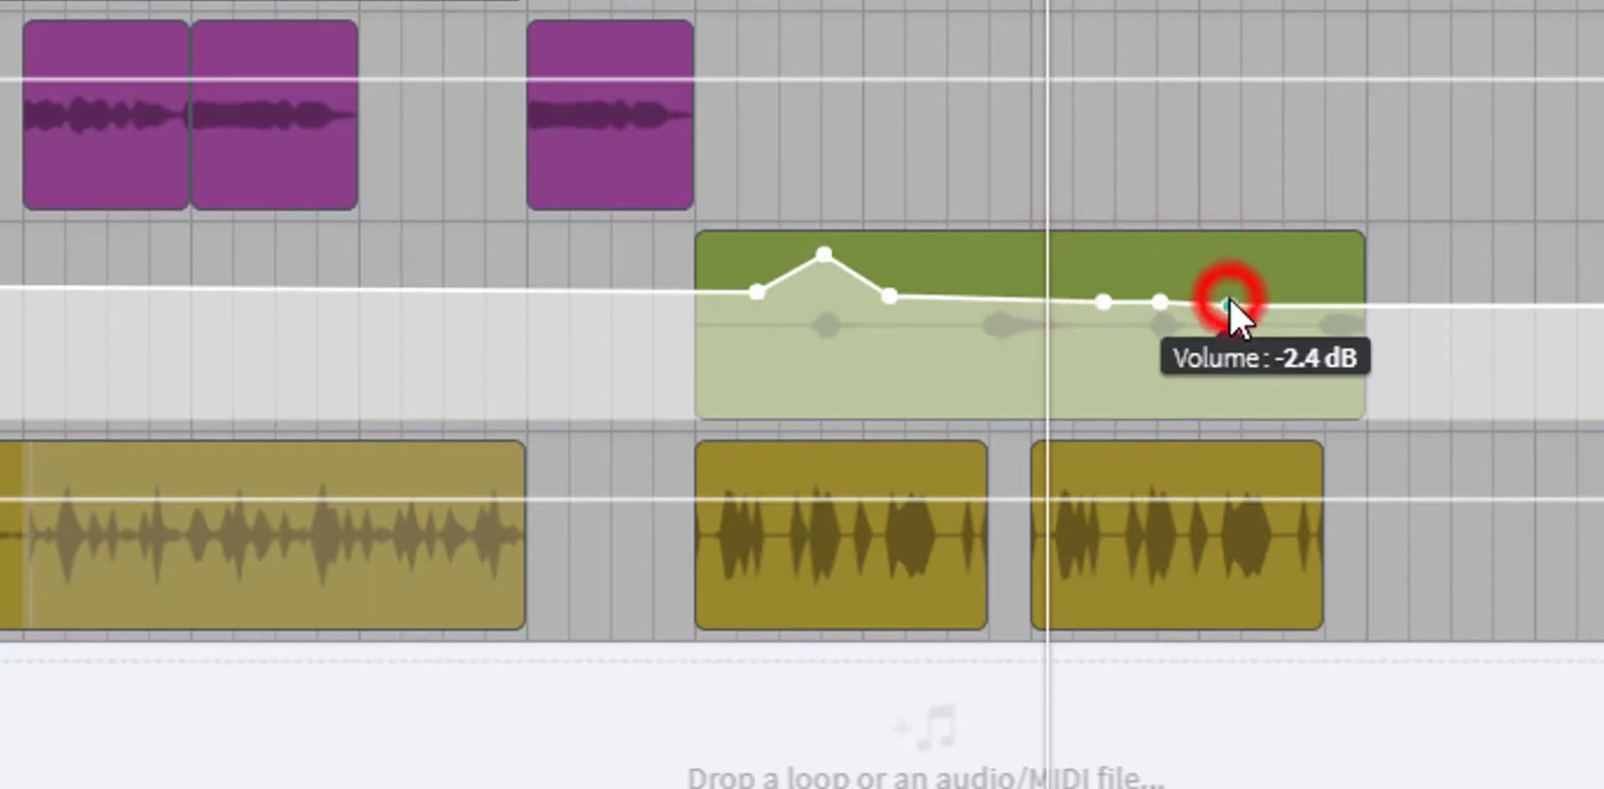
click(1163, 299)
drag(1165, 297, 1167, 250)
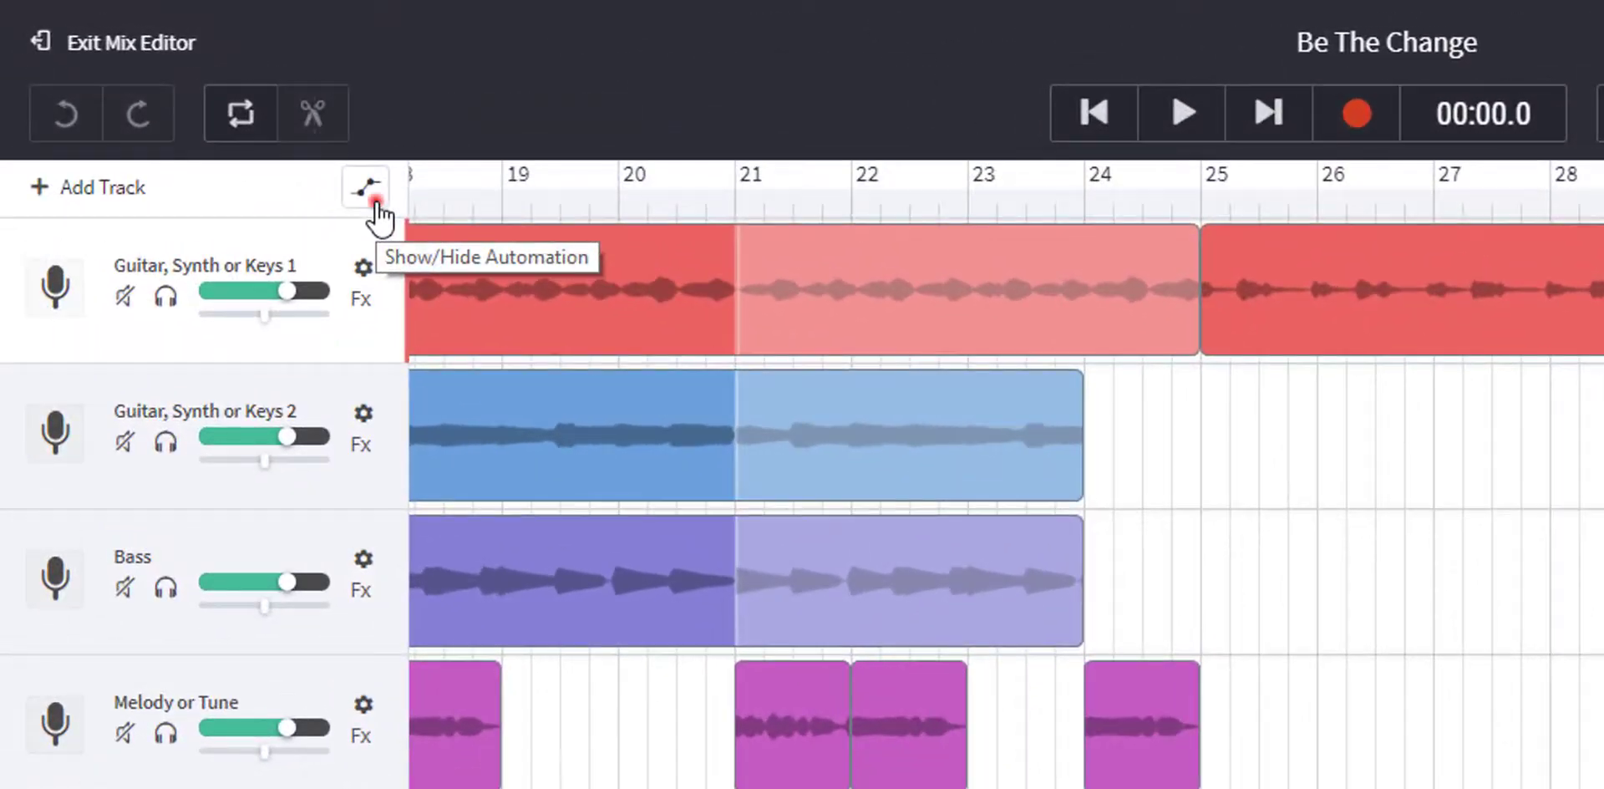
- Show the track automation and switch the FX track's automation parameter to Pan
click(374, 201)
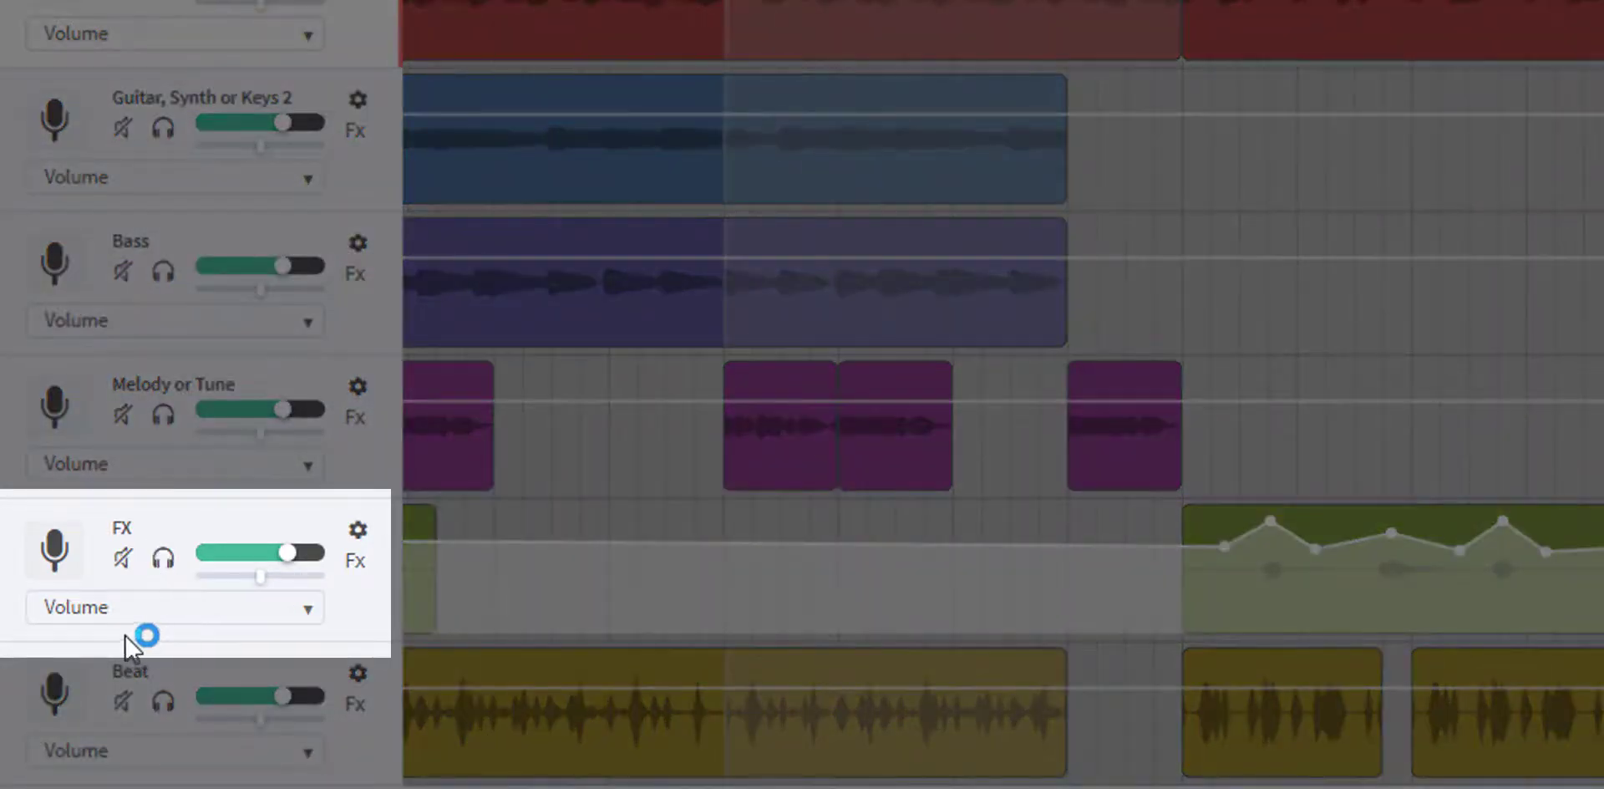
click(306, 608)
click(234, 645)
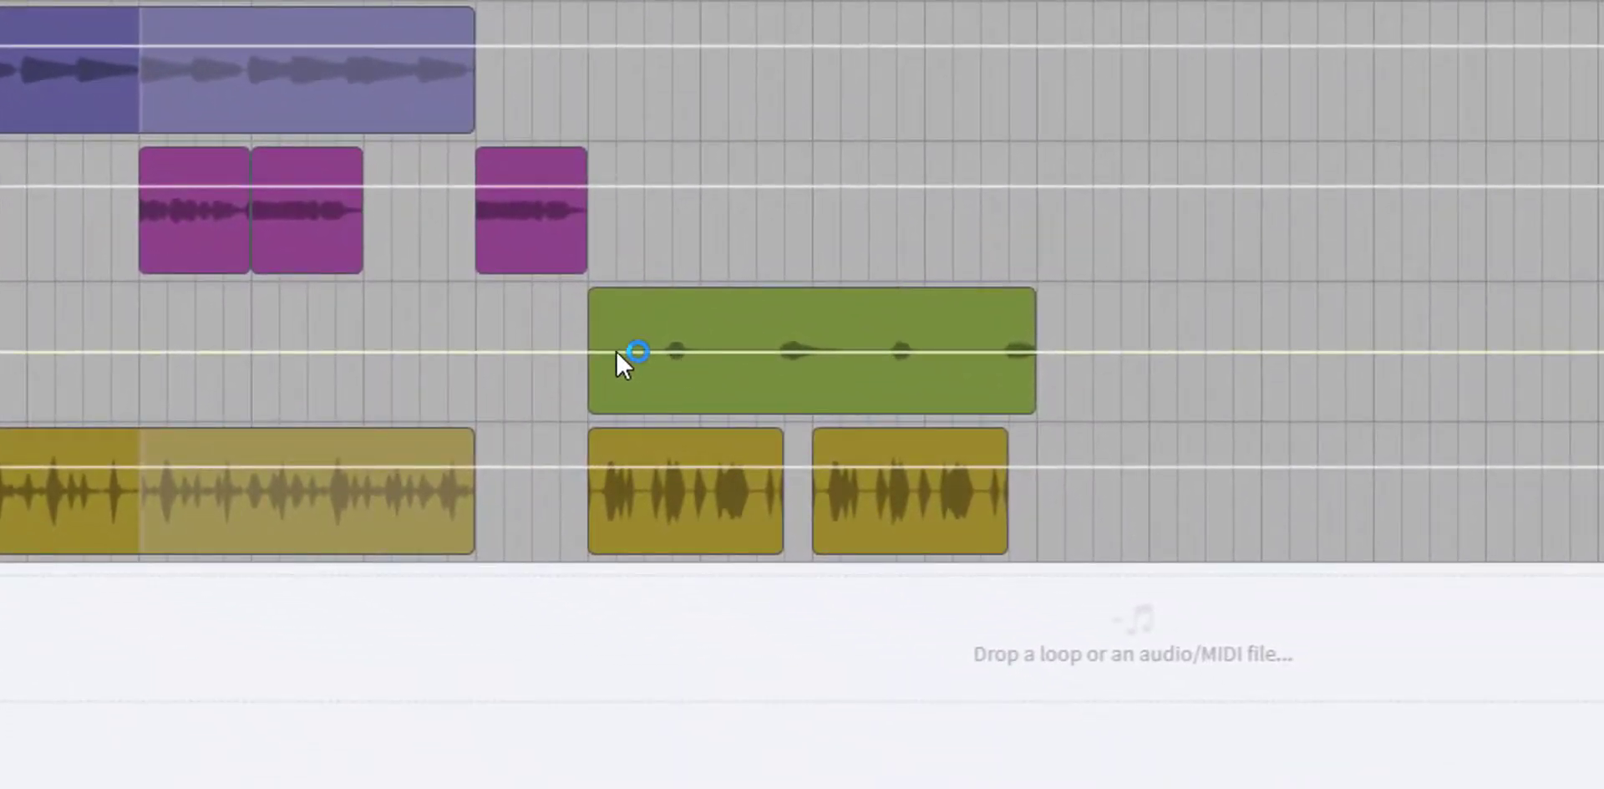
- Add three FX pan points around the sound in bar 25 and raise the middle one almost to the positive pan limit
click(614, 352)
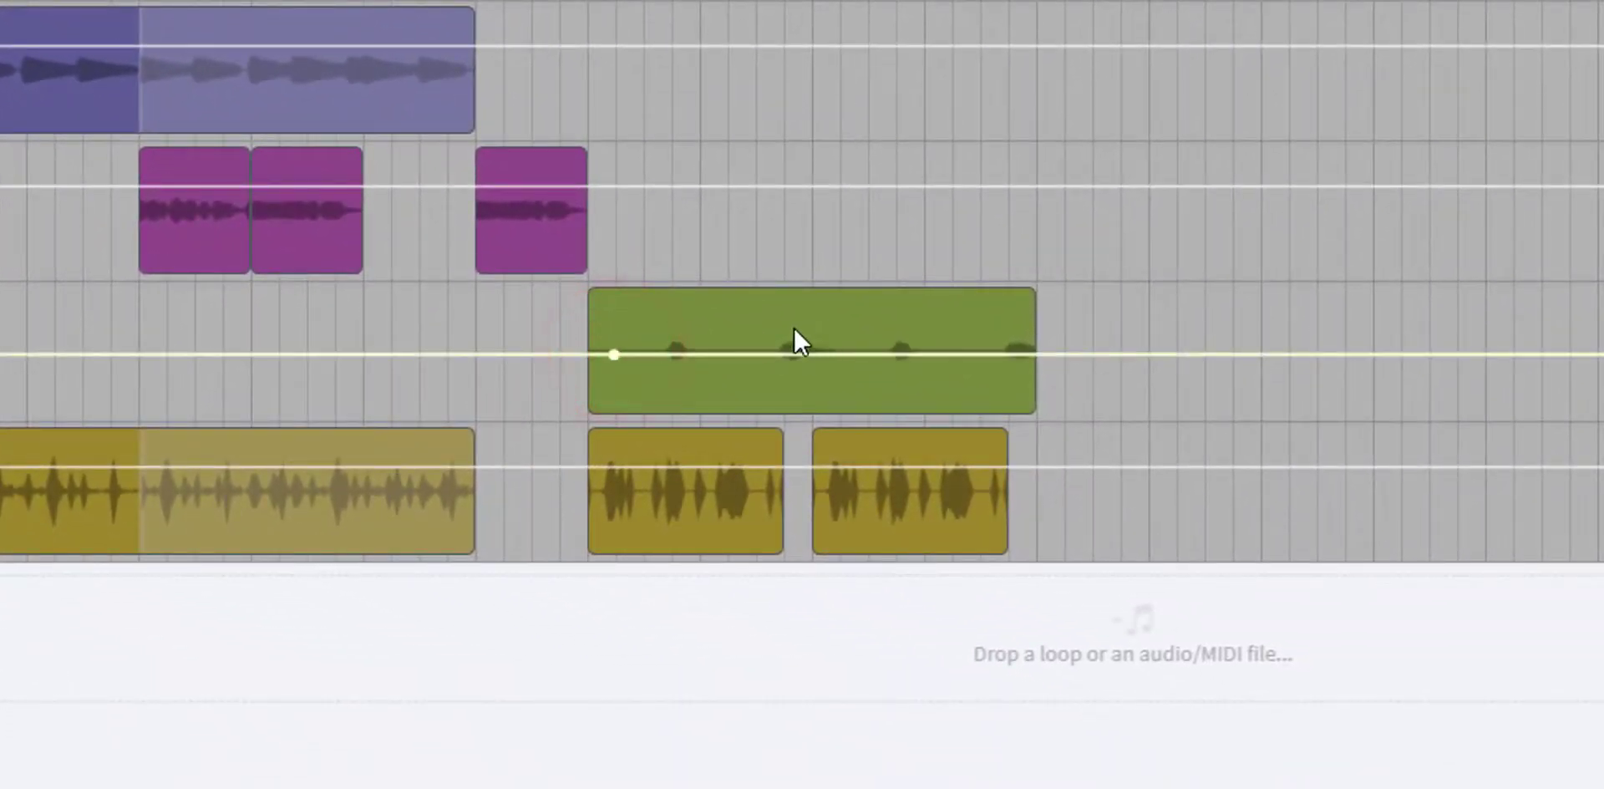
click(731, 355)
click(677, 354)
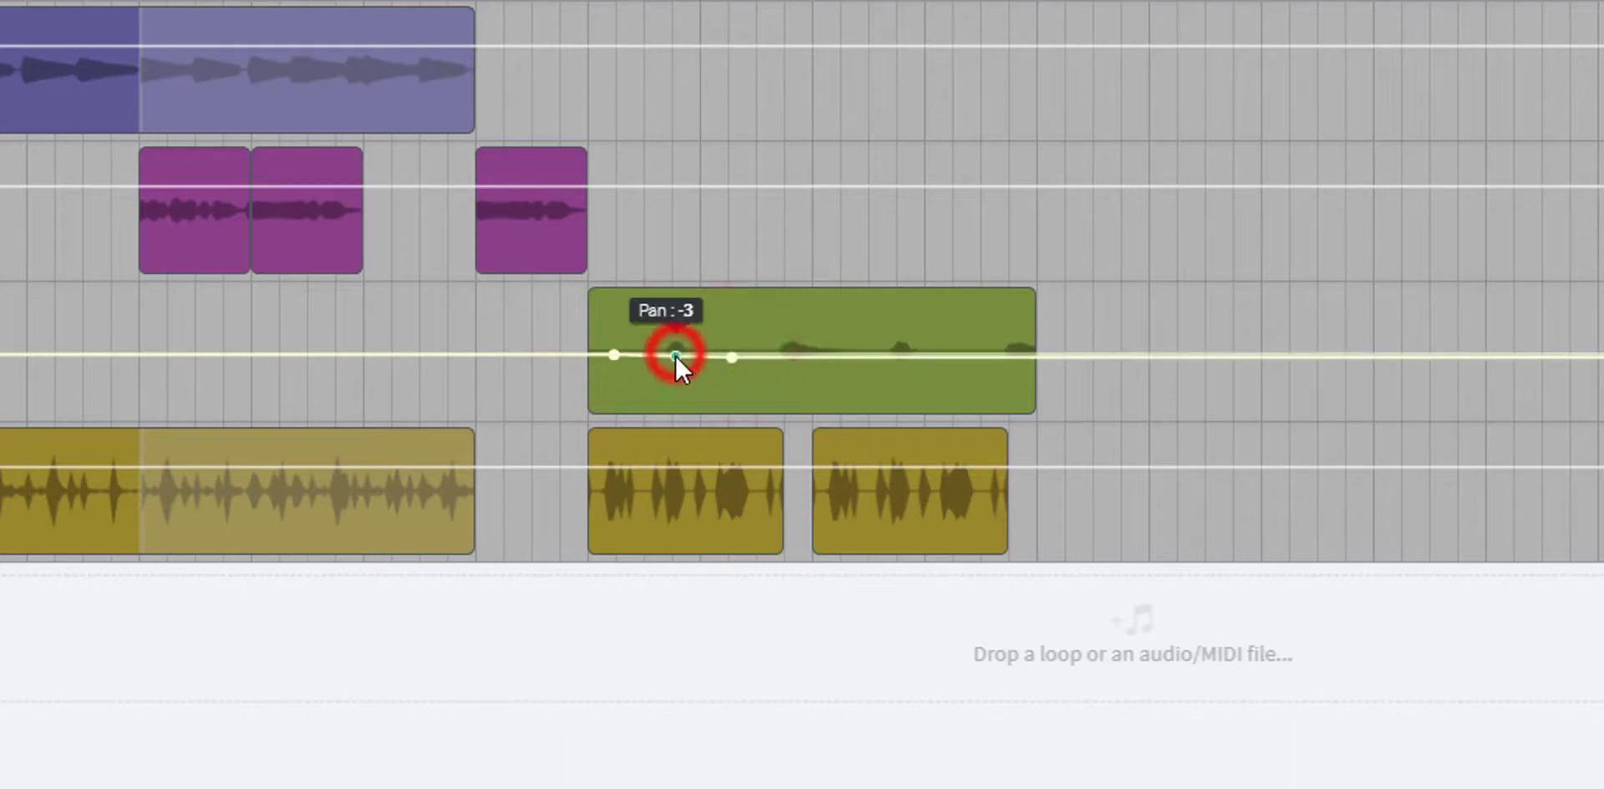
drag(677, 354, 672, 282)
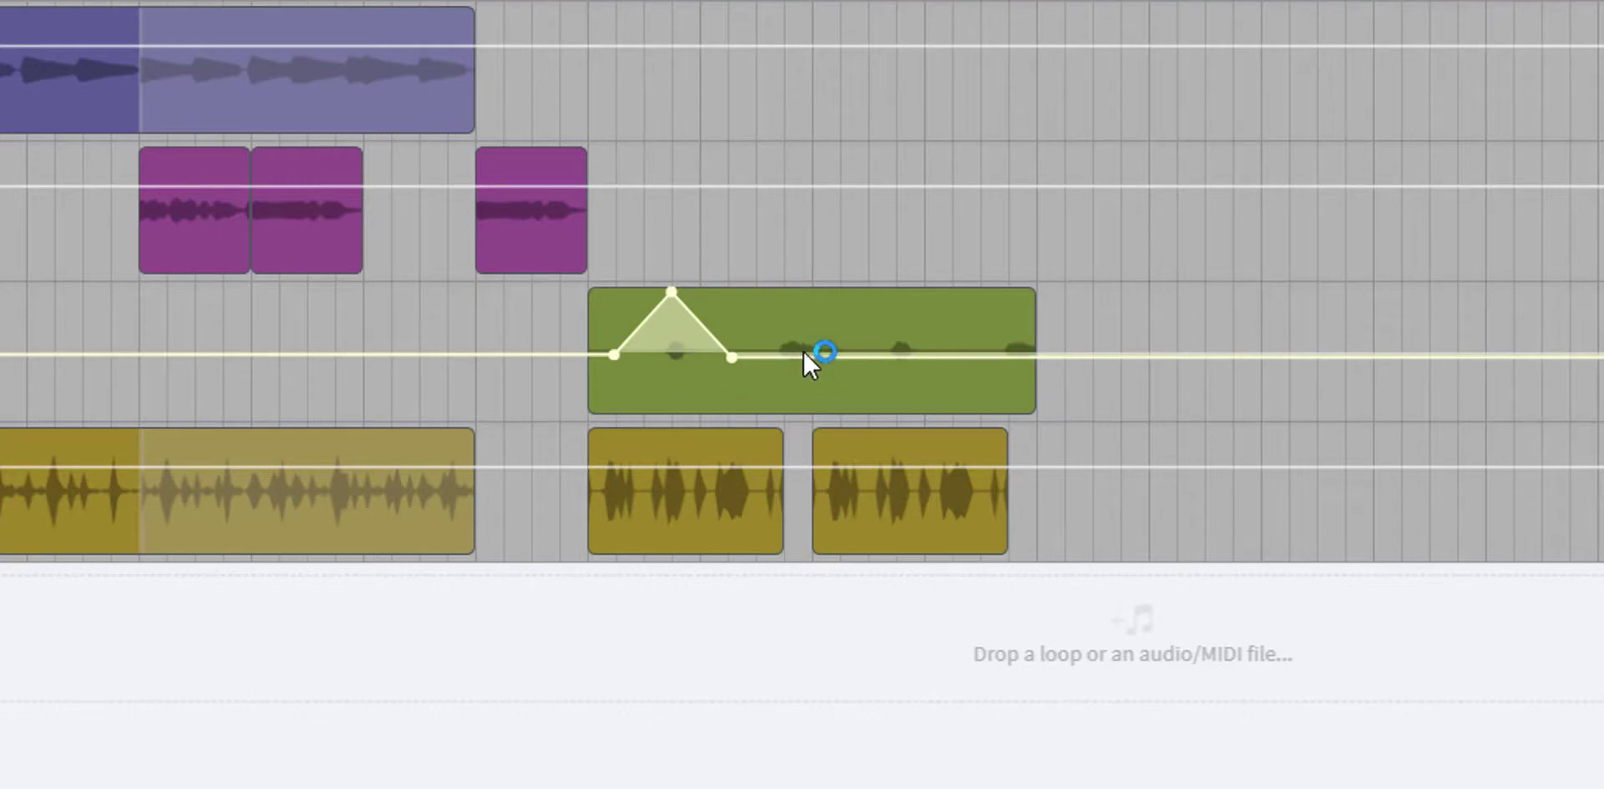
- Extend the FX pan curve with a low point in bar 26, a high point in bar 27 and a low point in bar 28, ending near centre
click(853, 357)
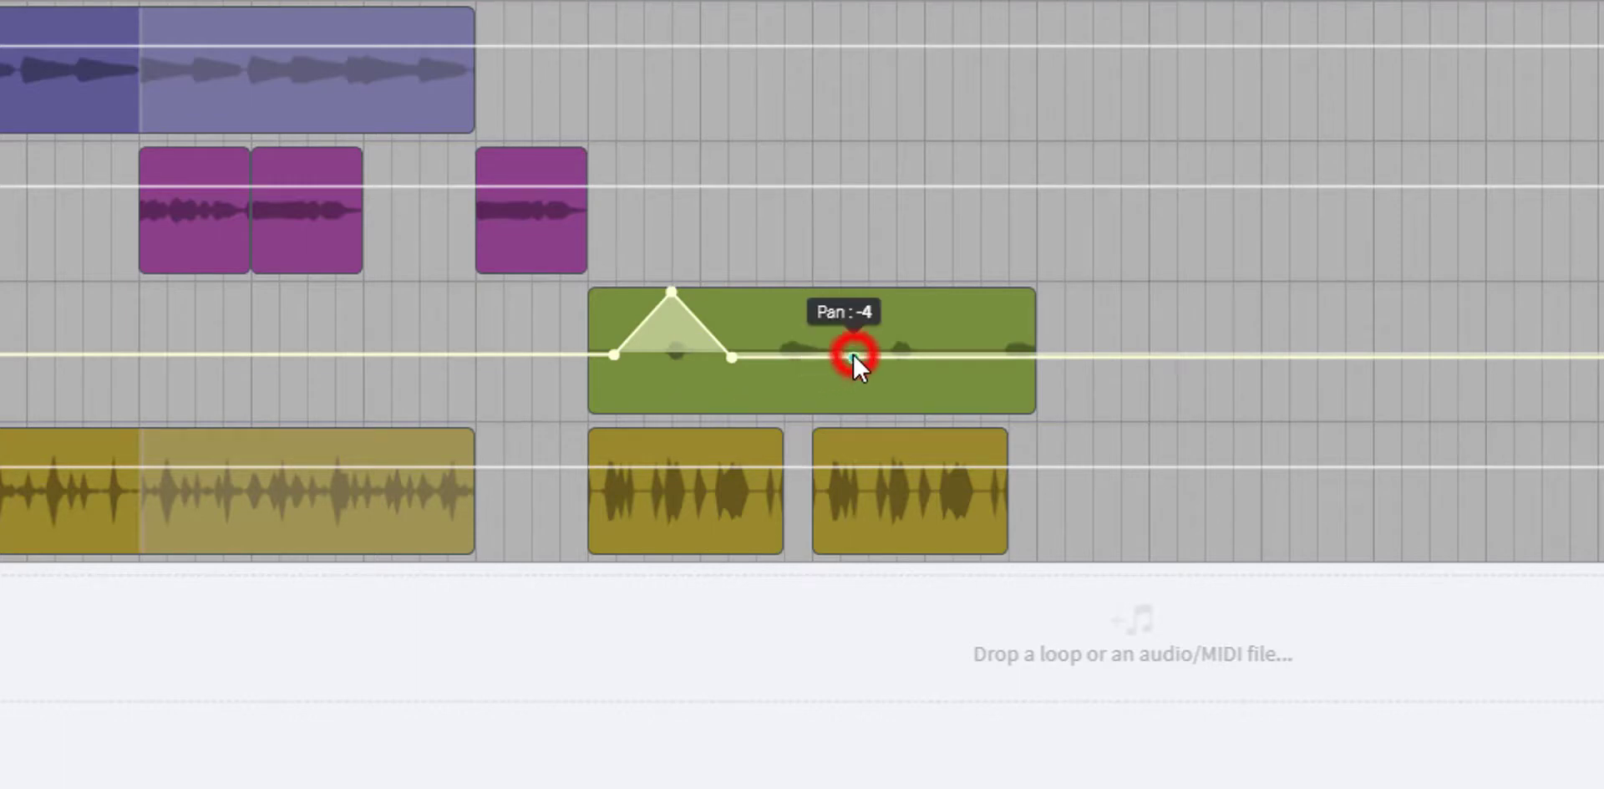
click(797, 357)
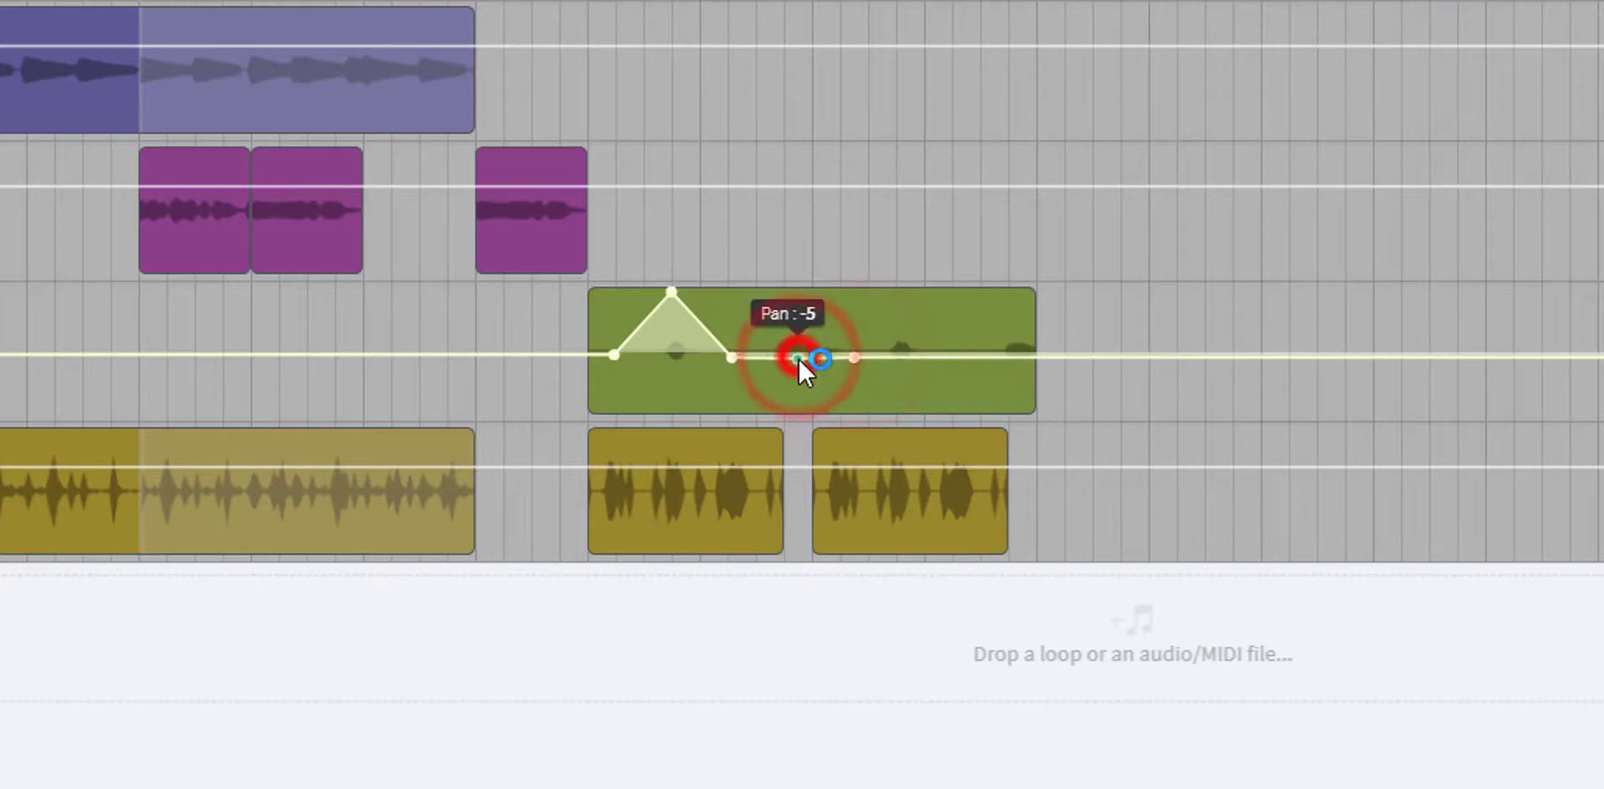
drag(798, 358, 799, 406)
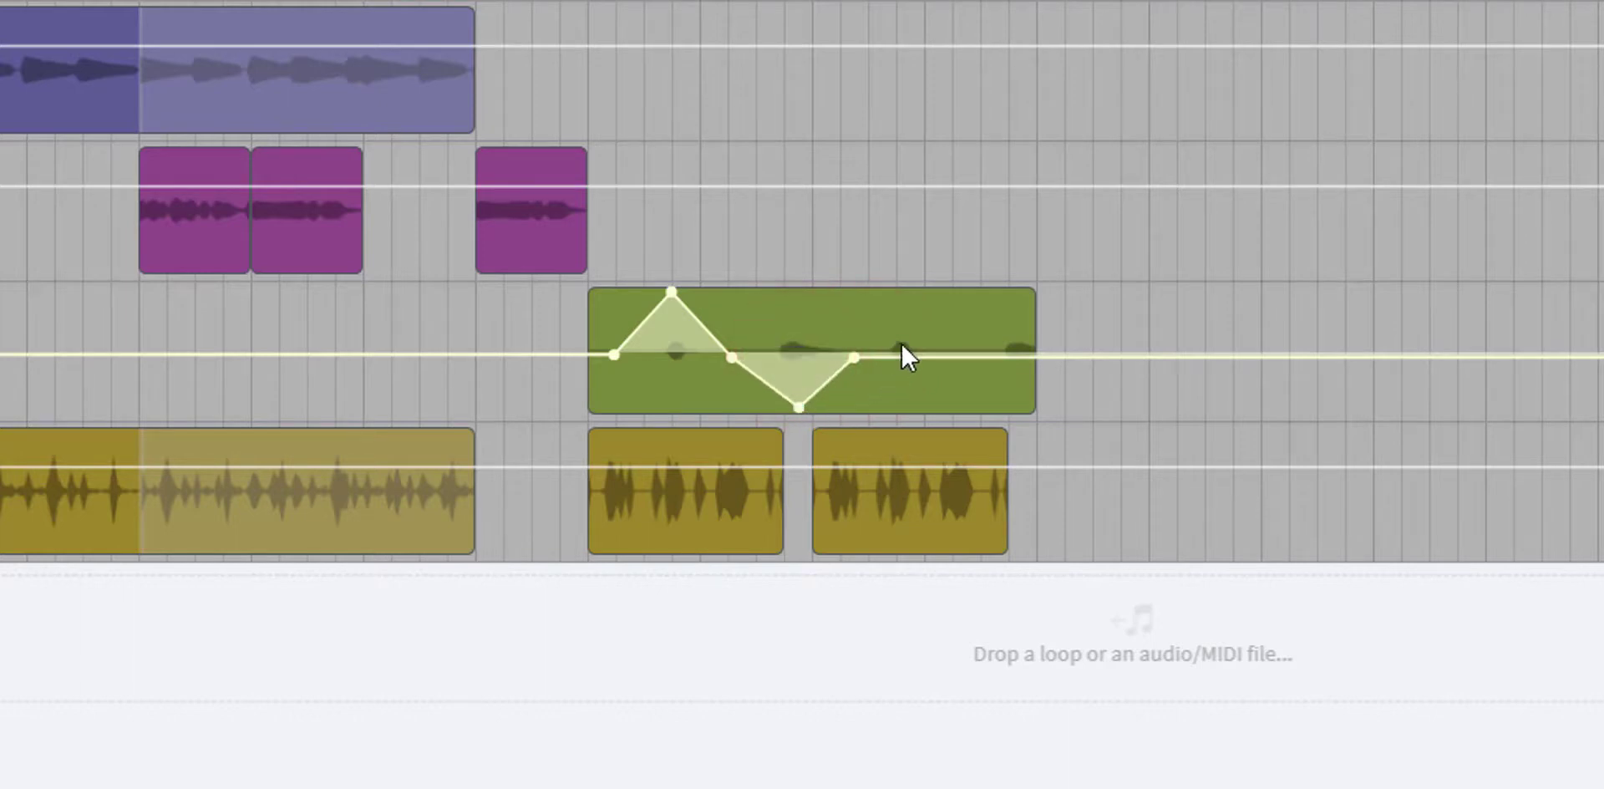
click(903, 355)
drag(904, 355, 960, 408)
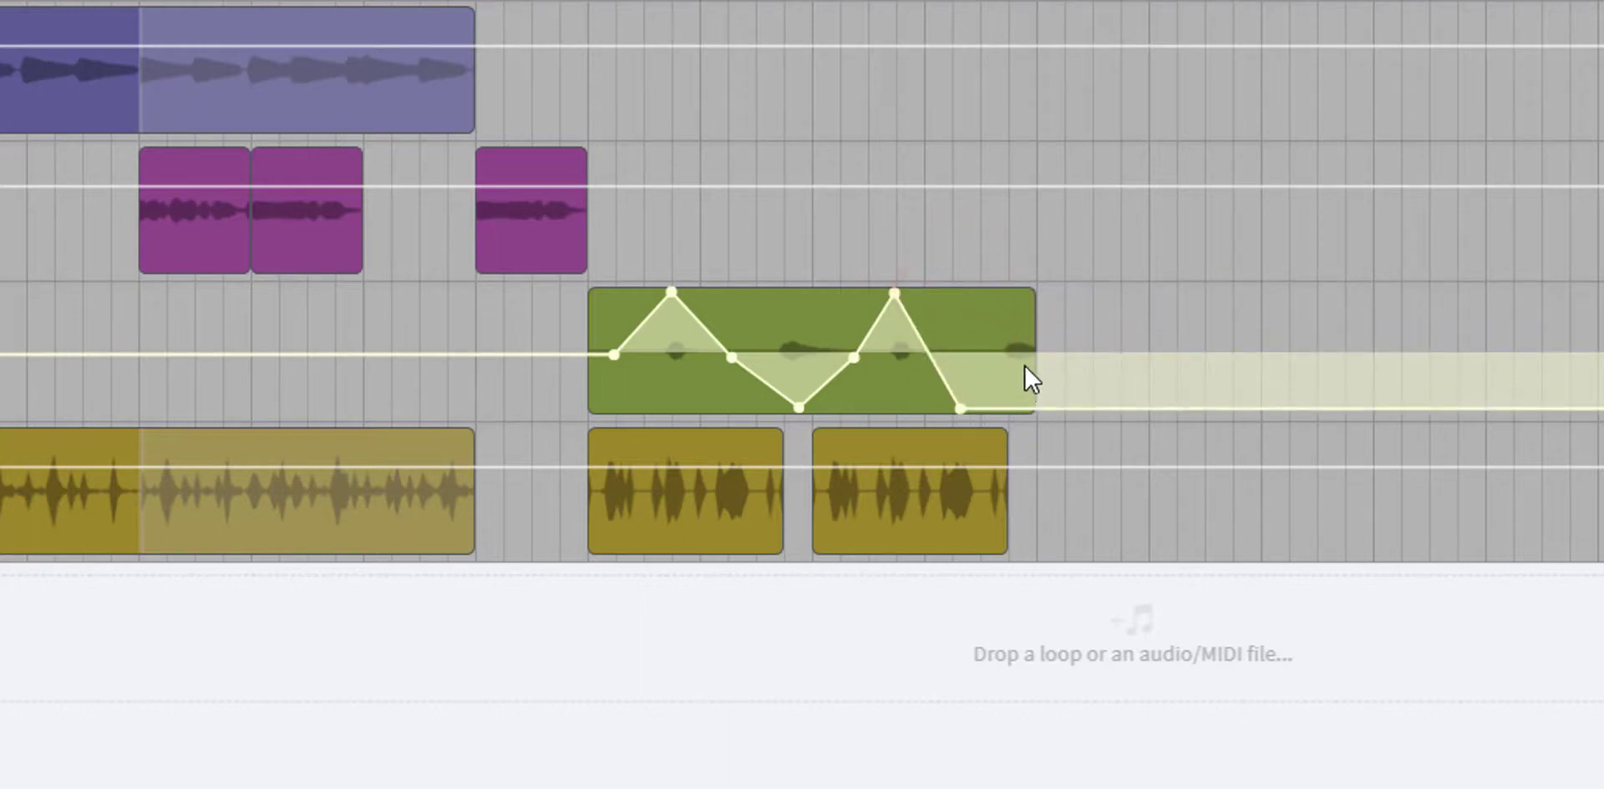
drag(1020, 358, 1004, 346)
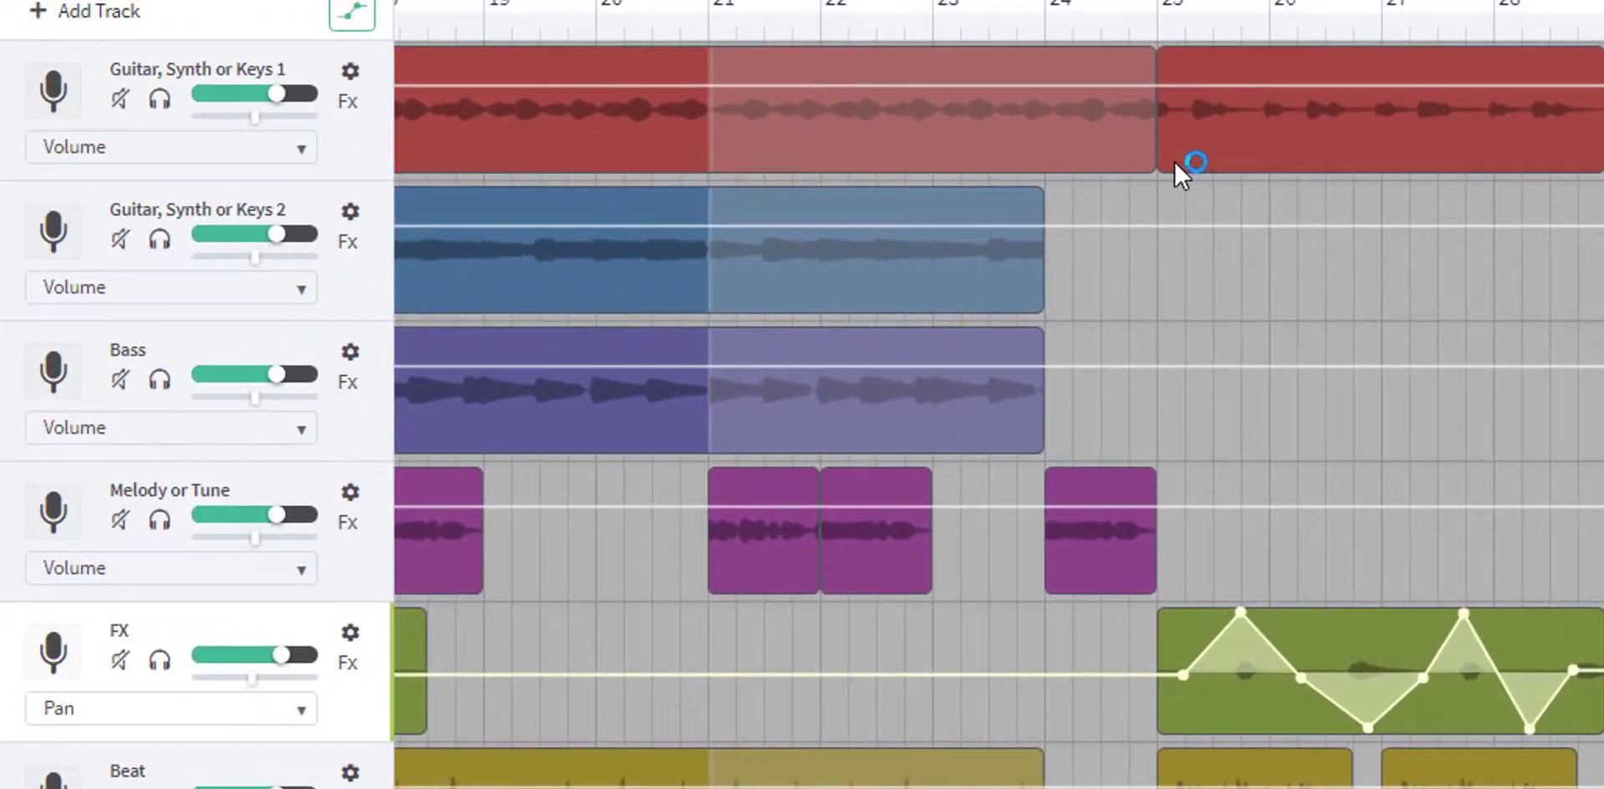
- Switch Guitar, Synth or Keys 1 automation to Pan and sweep it from strongly negative at bar 25 to strongly positive near the end of bar 28
click(232, 150)
click(216, 176)
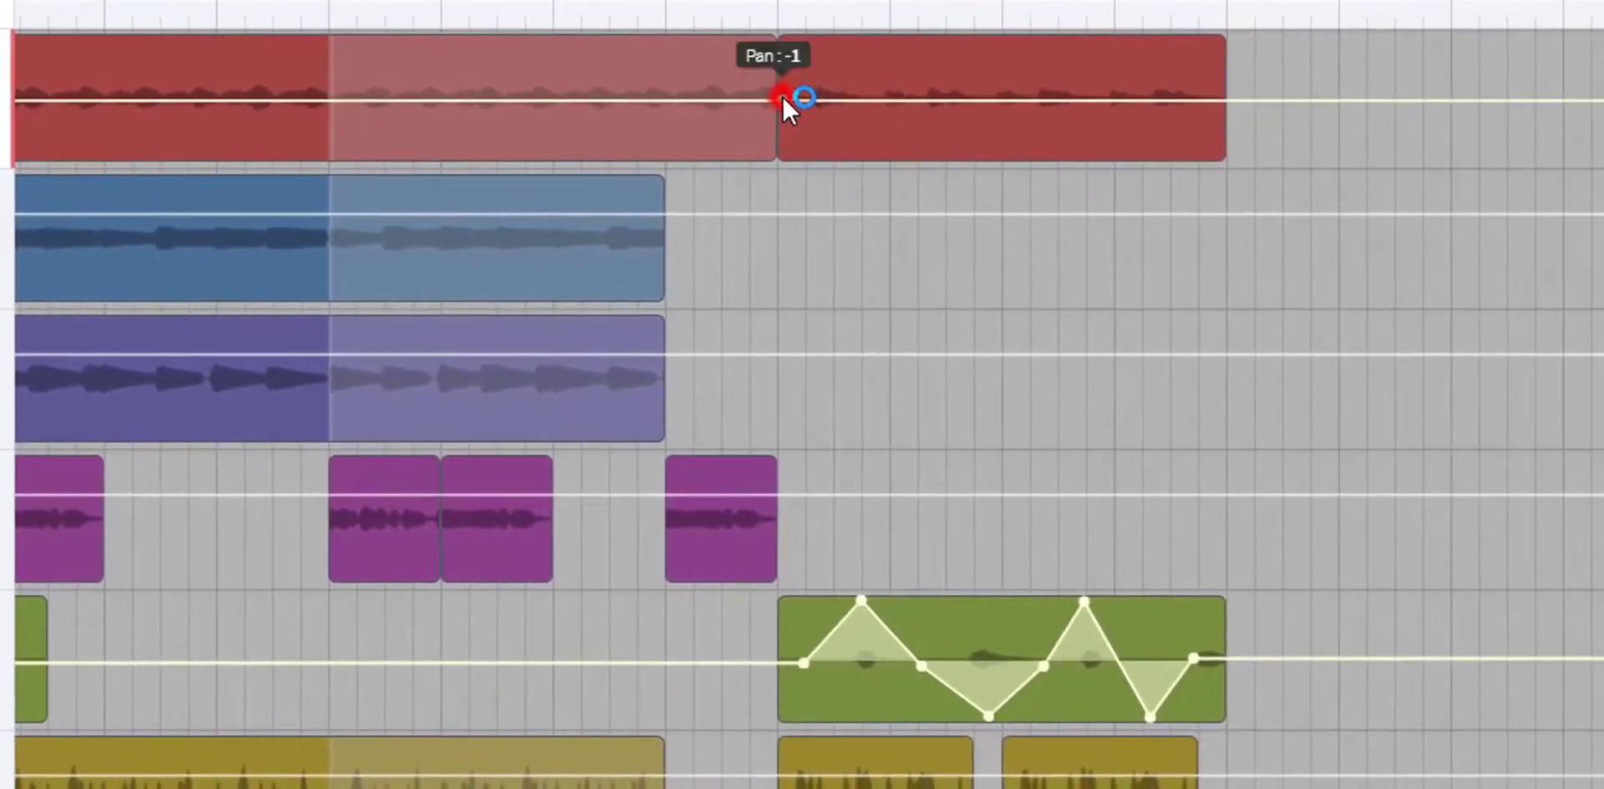
click(1161, 111)
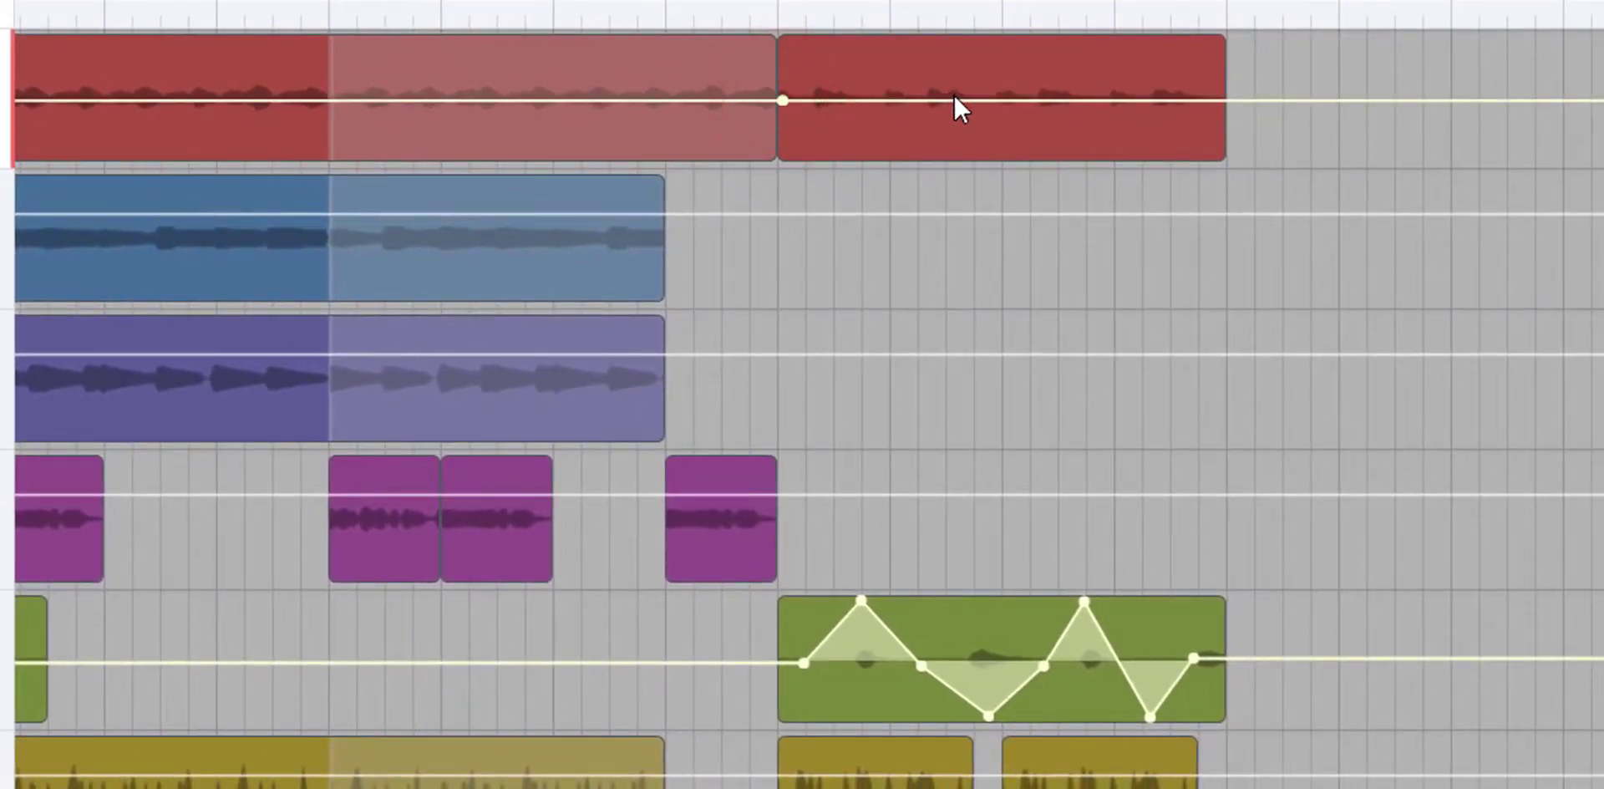
click(1207, 100)
drag(1190, 98, 1208, 38)
click(762, 104)
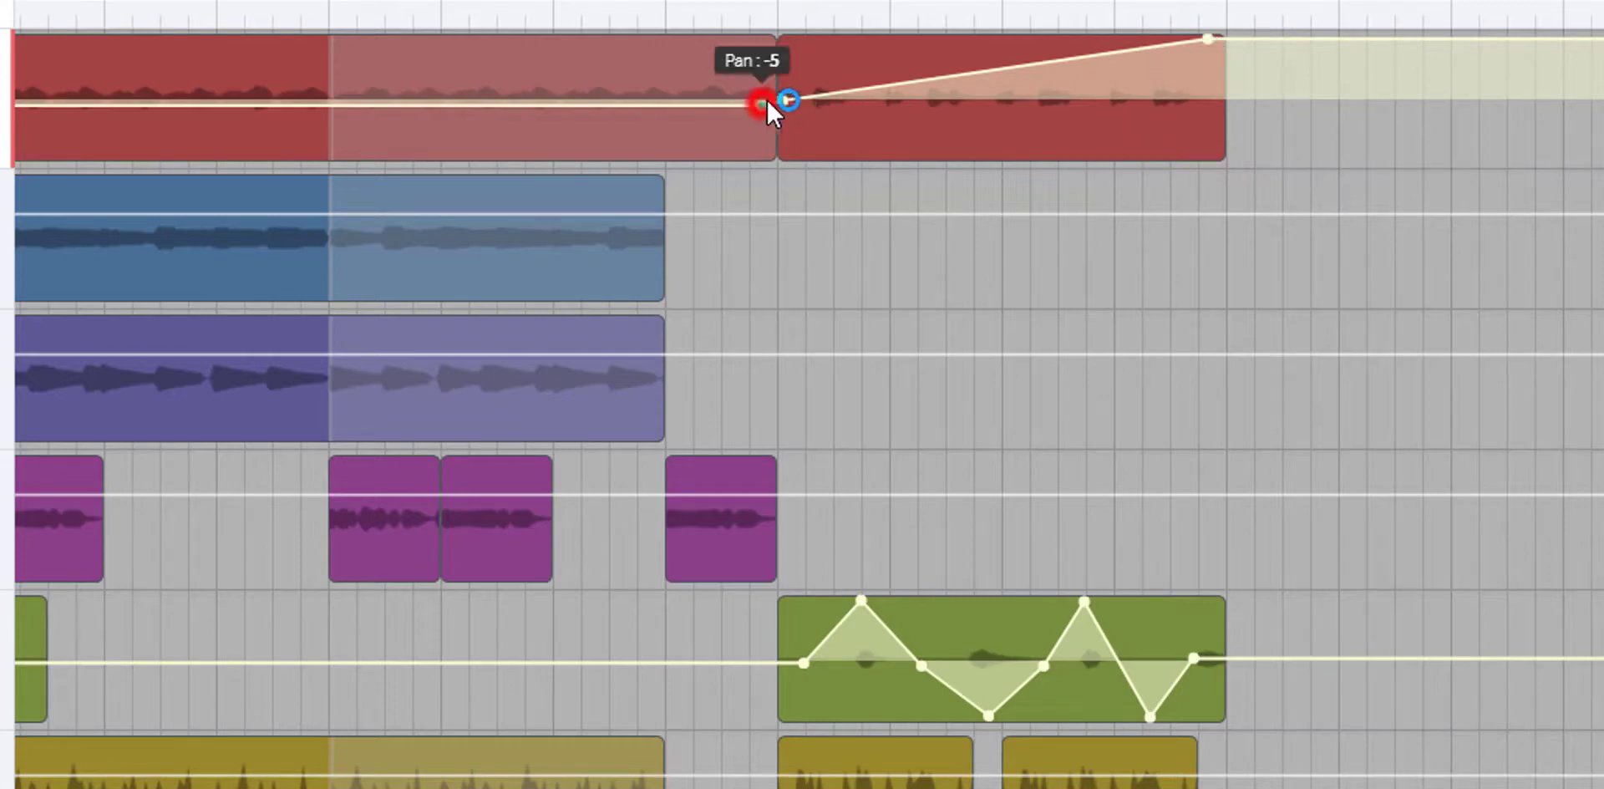
drag(785, 97, 780, 160)
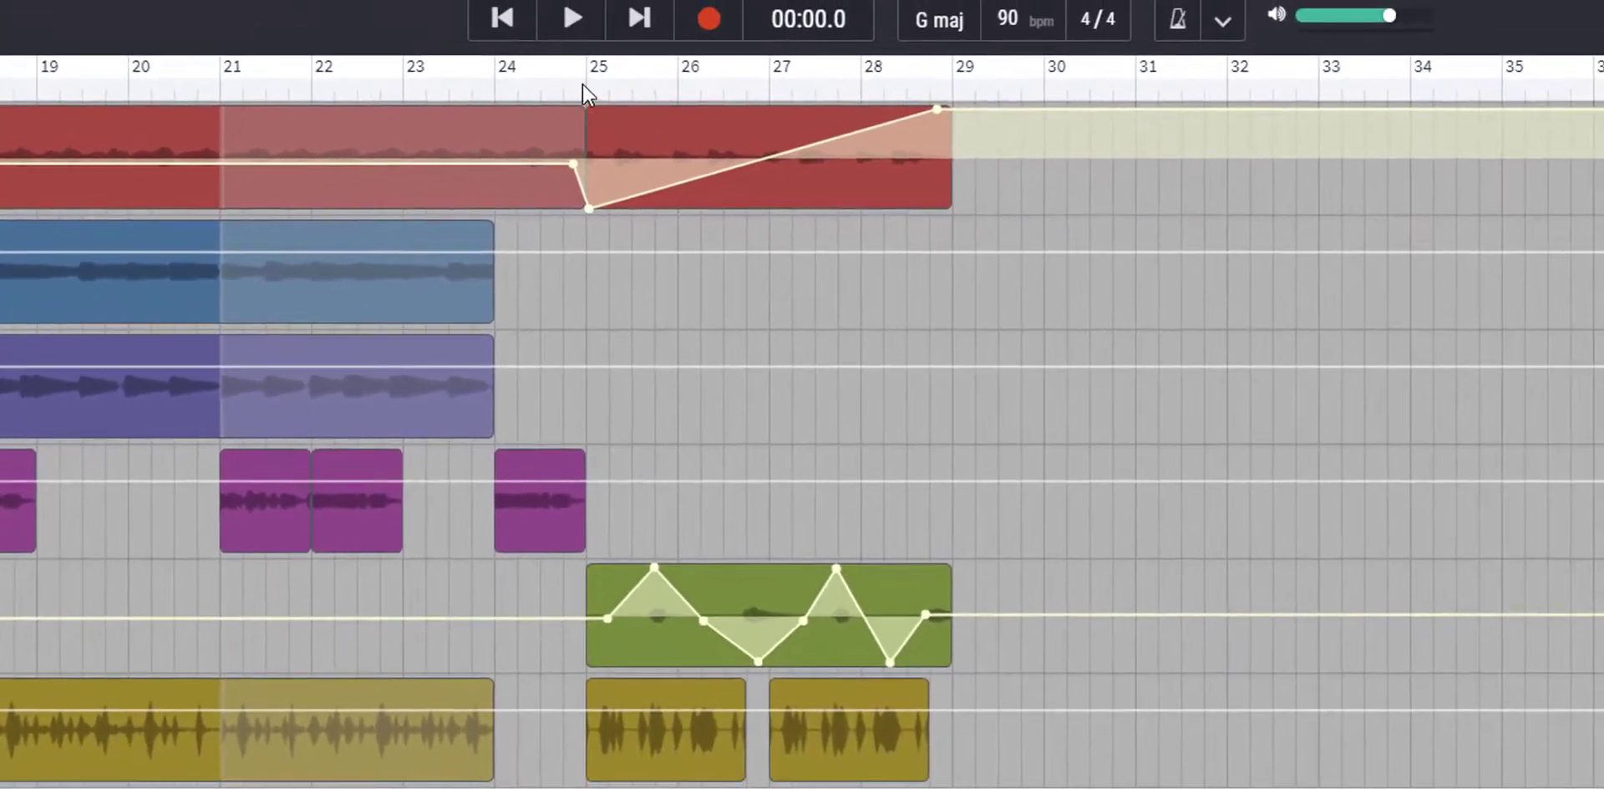
- Play back the song's ending through bar 28 to check the panning, and pause playback
click(778, 5)
click(571, 18)
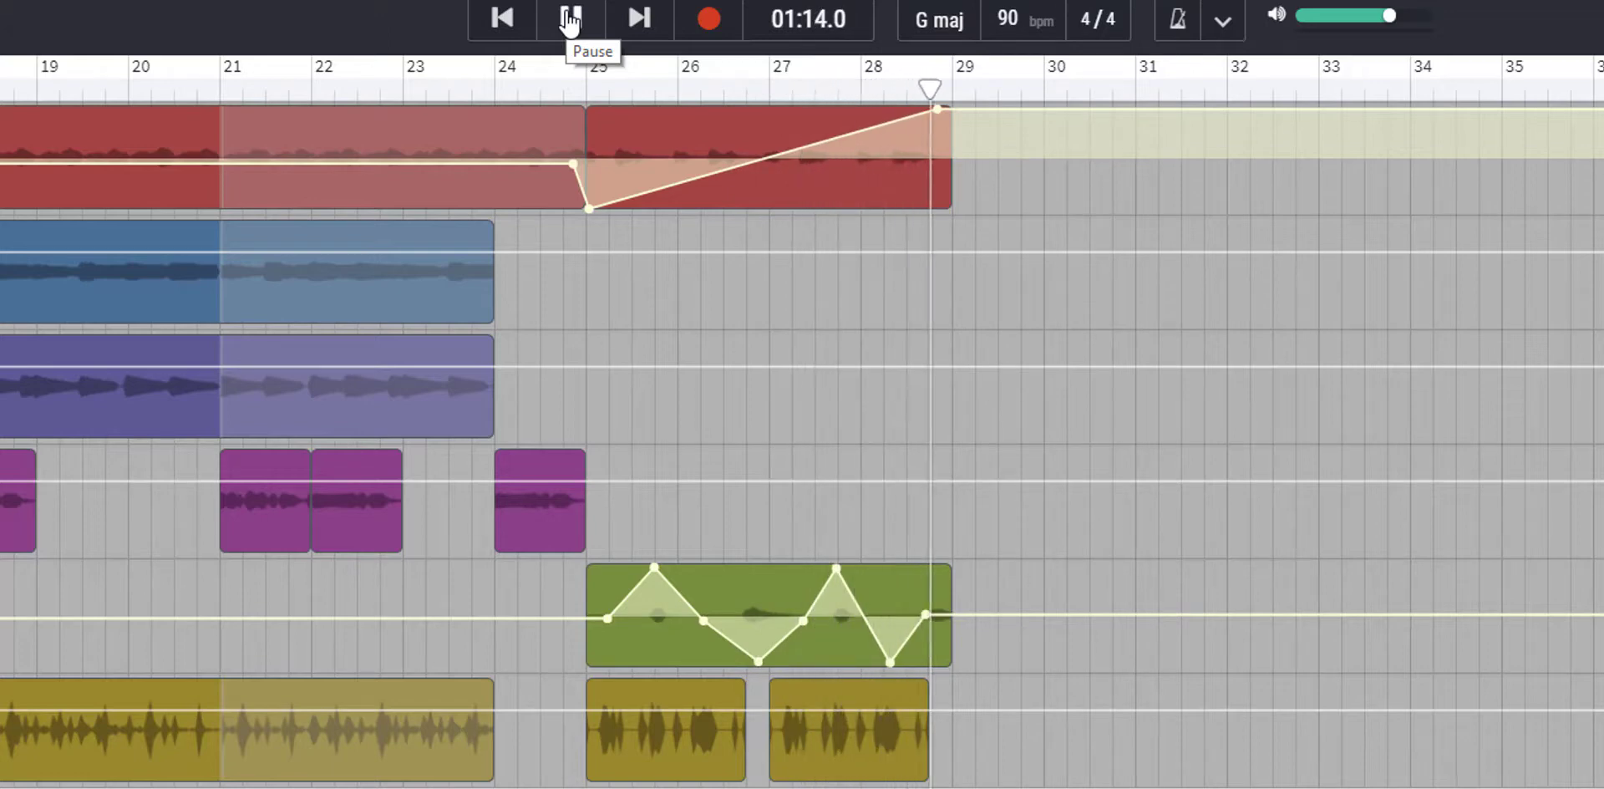
click(570, 18)
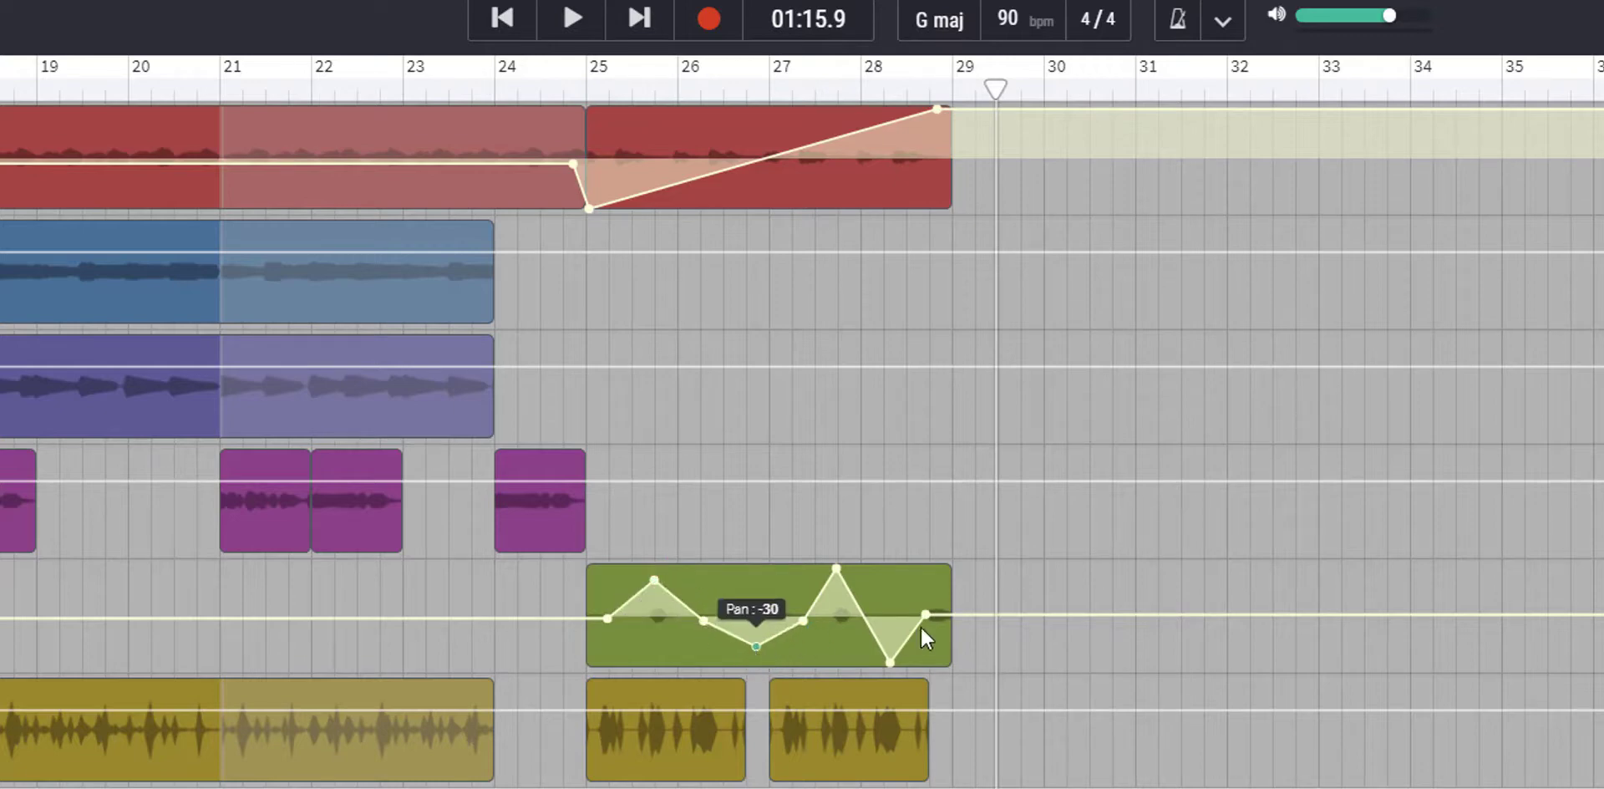
- Soften the panning by moving the FX points in bars 27 and 28 and both ends of the Guitar, Synth or Keys 1 sweep closer to centre
drag(838, 567, 839, 577)
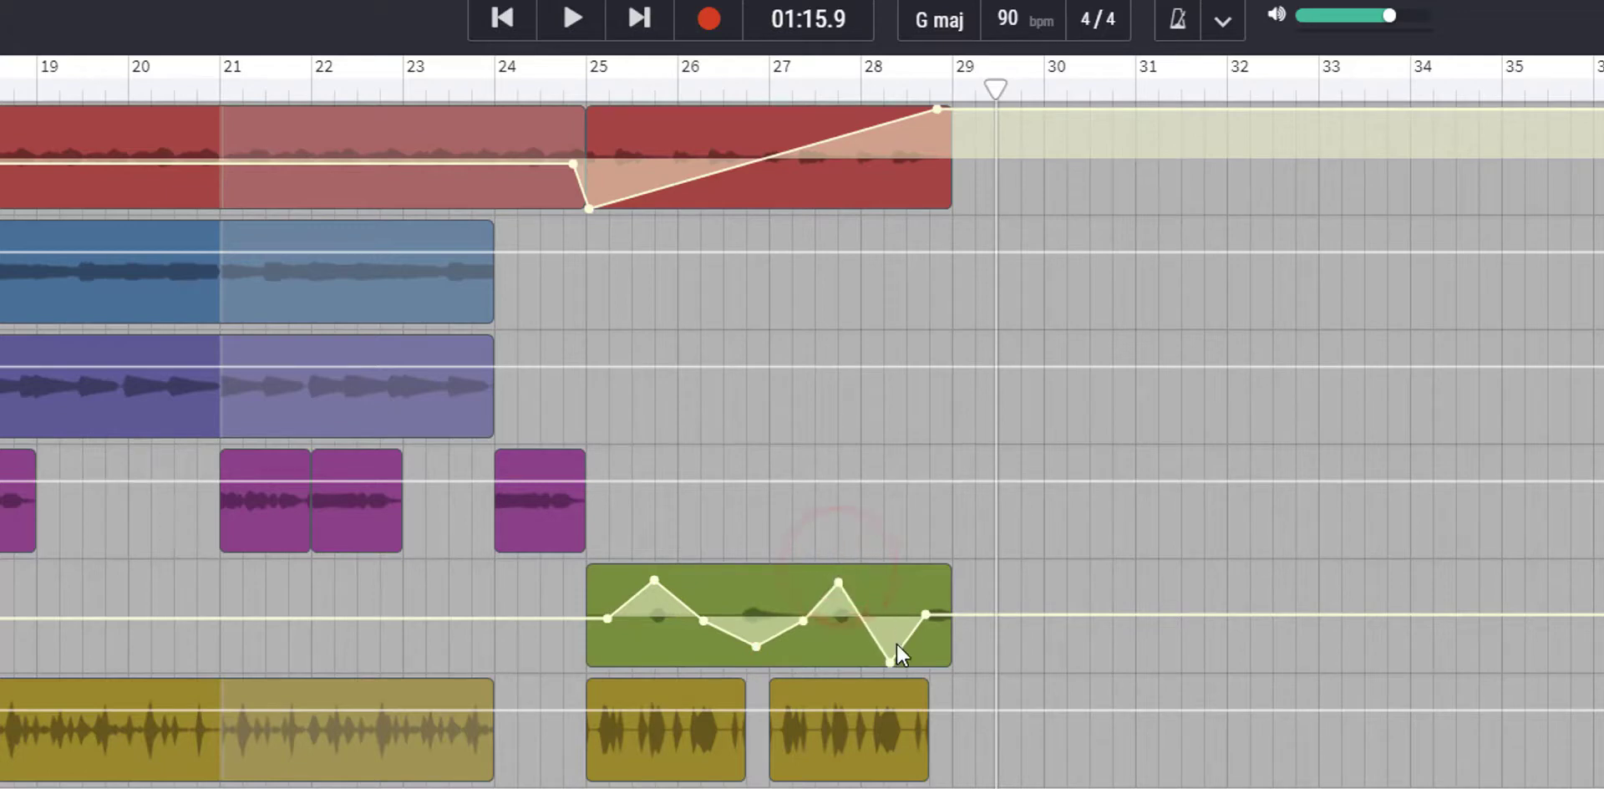
drag(890, 655, 884, 625)
drag(588, 208, 605, 189)
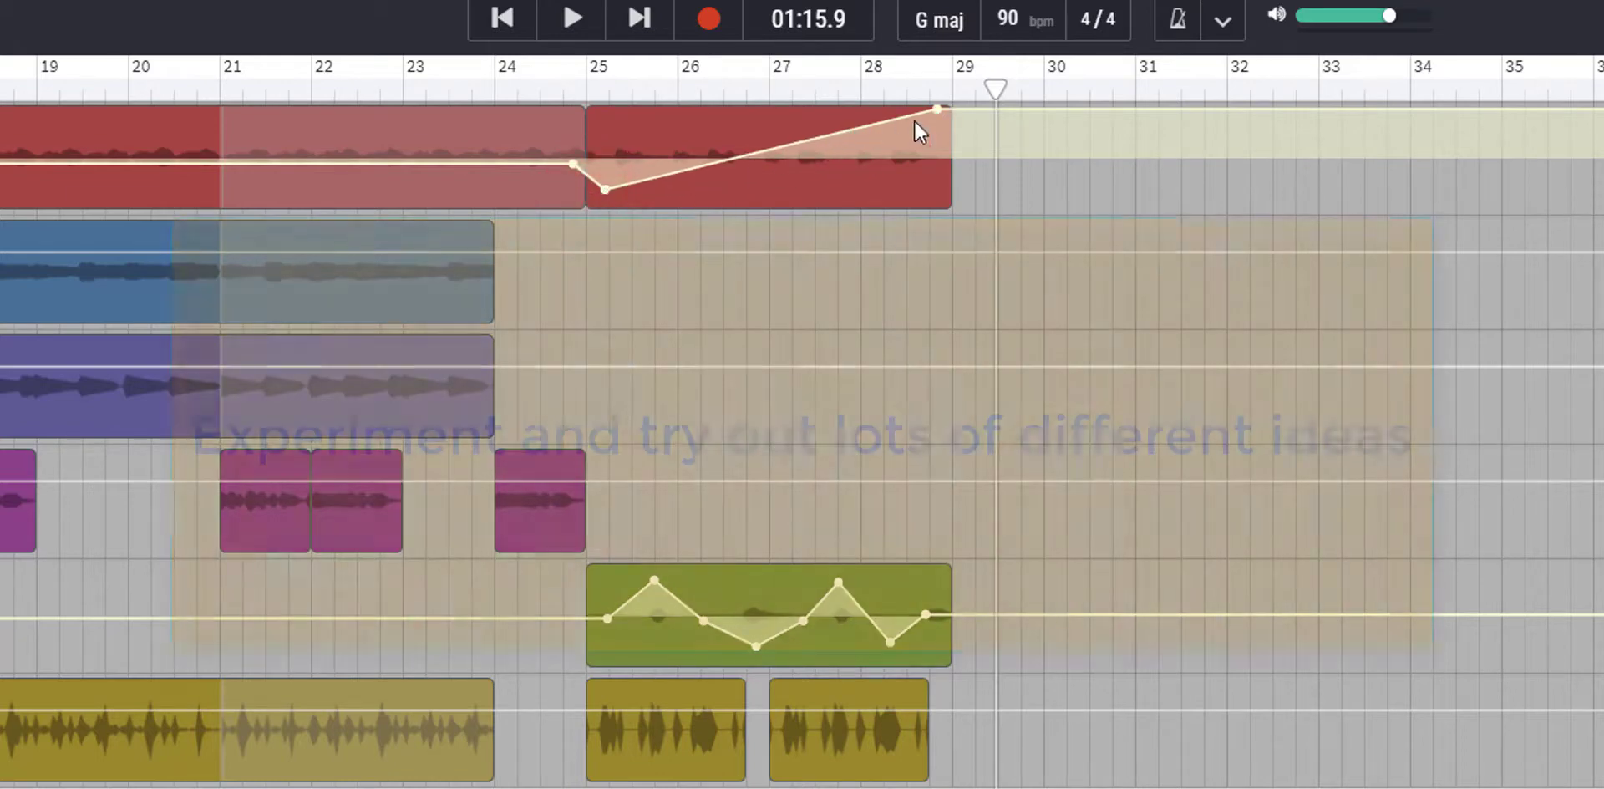
drag(937, 109, 938, 113)
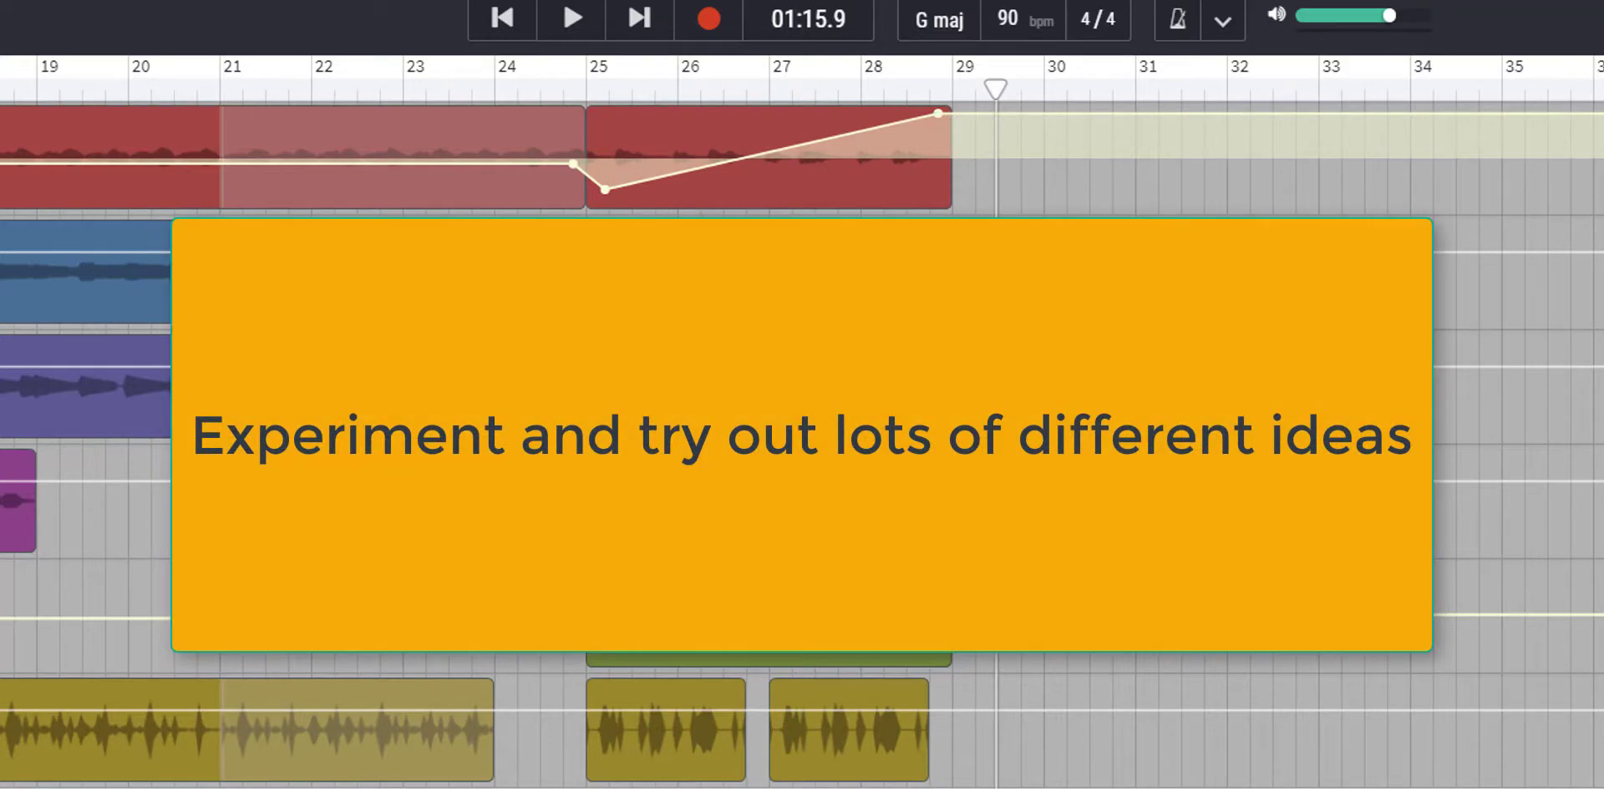